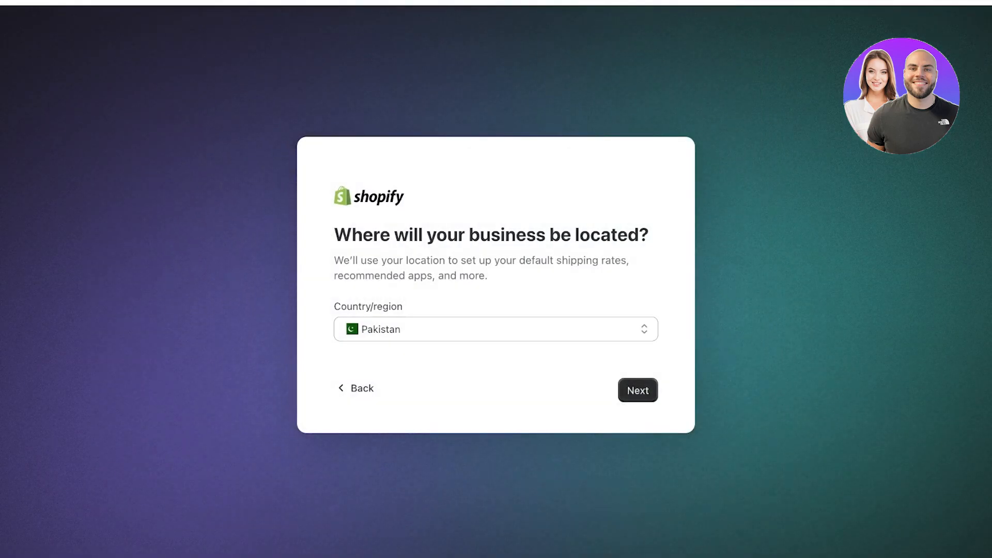
Step: Confirm Pakistan as the business location and open the online store's themes
click(638, 390)
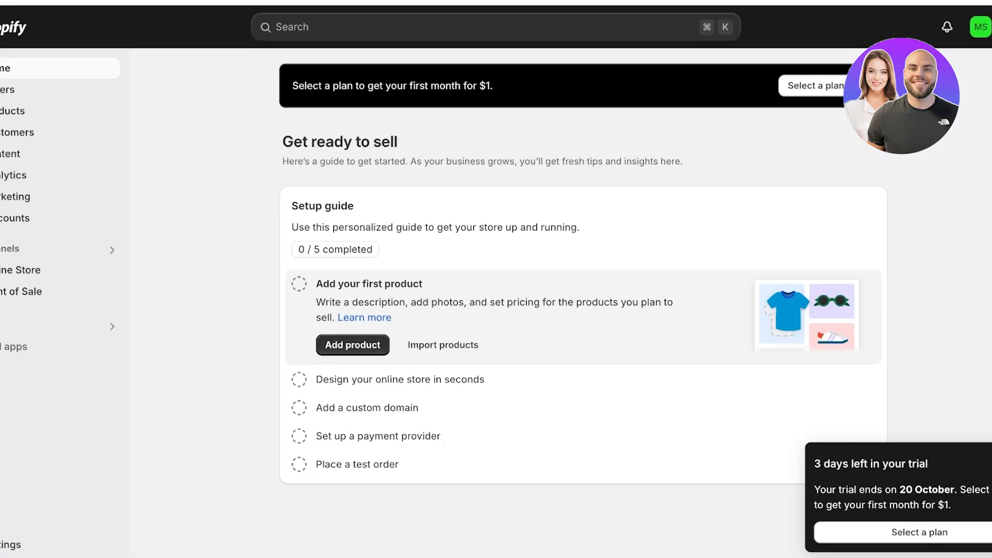
click(21, 270)
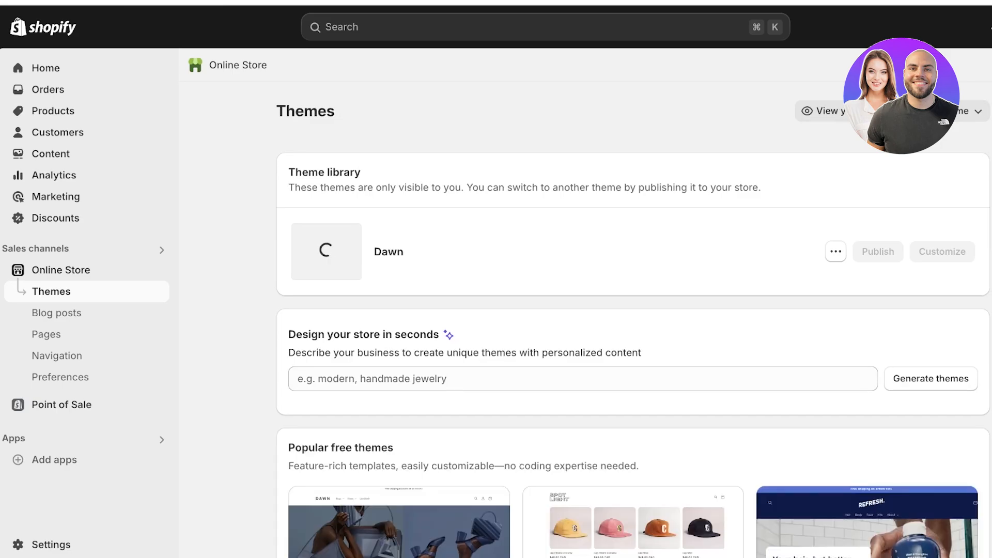
Step: Look through the popular free themes and open the current Dawn theme for customizing
scroll(633, 356, down, 8)
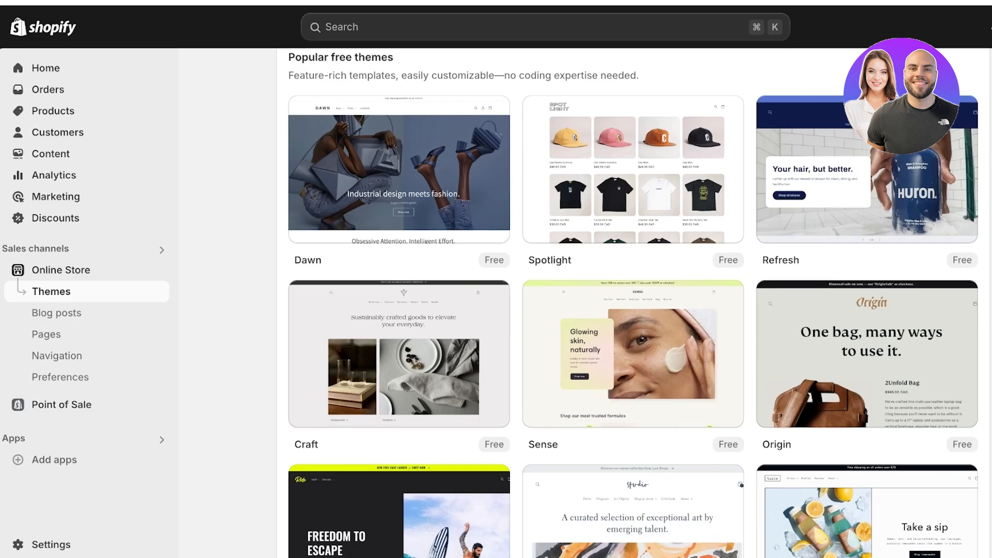
scroll(868, 233, up, 1)
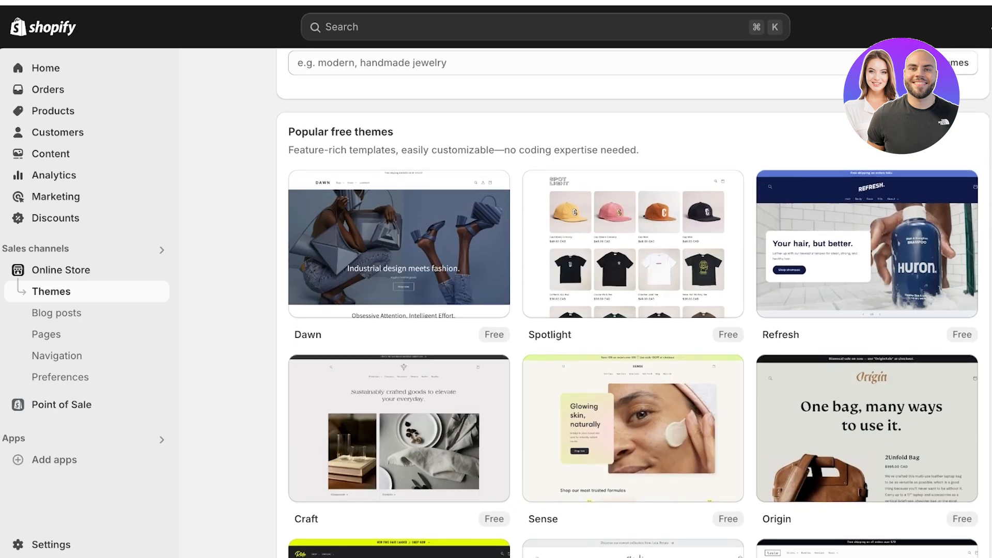
scroll(633, 310, down, 6)
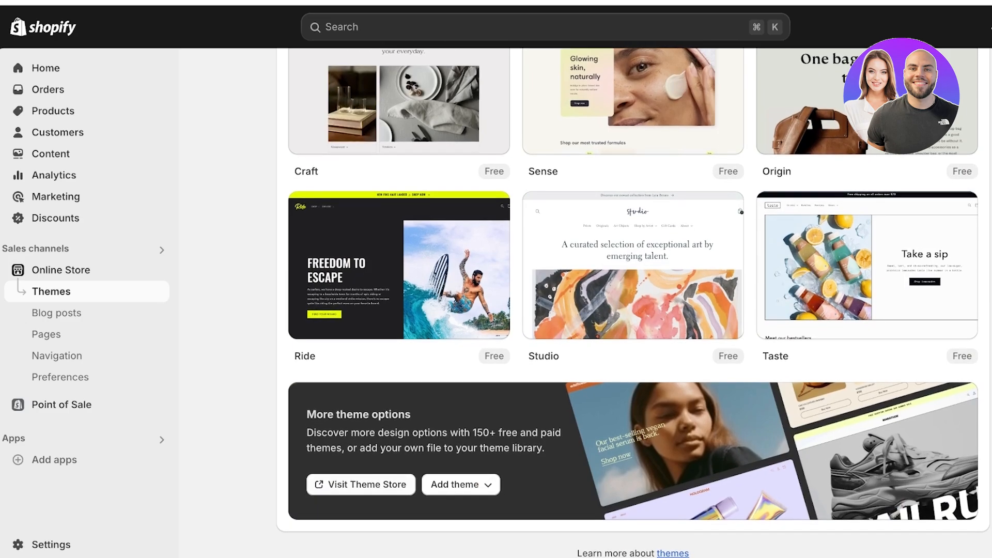
scroll(633, 310, up, 15)
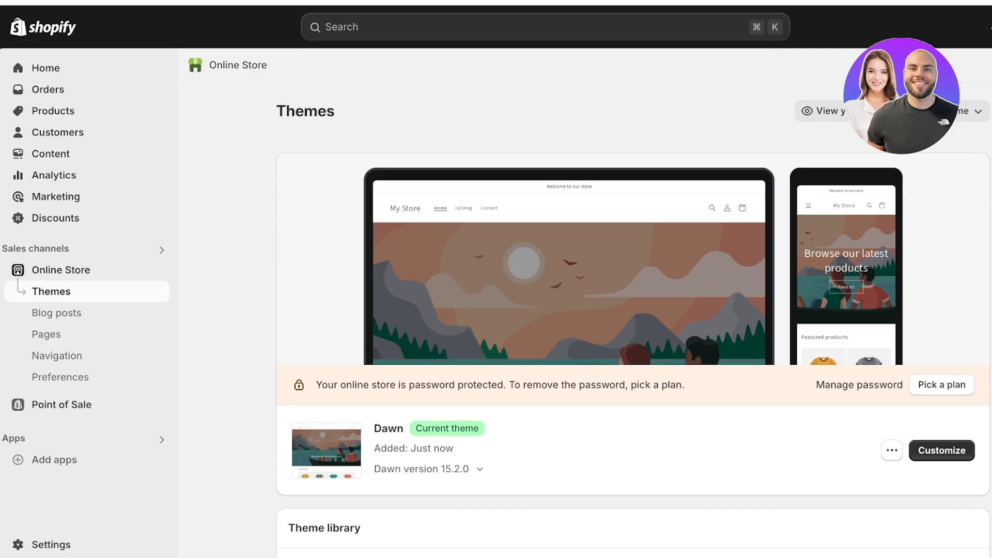
click(941, 450)
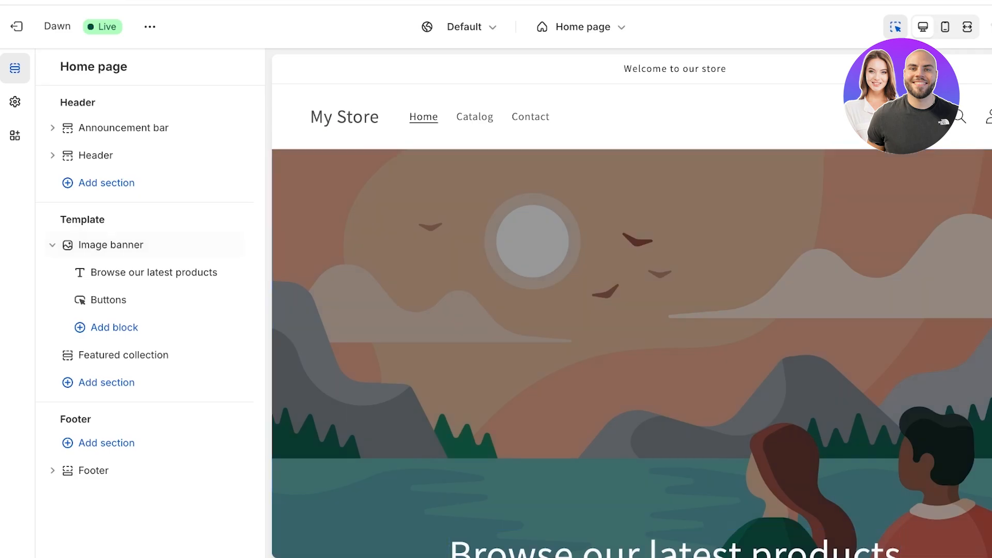
Step: Upload the Black_and_White_Modern_Streetwear_Logo PNG and set it as the store logo in the theme settings
click(15, 101)
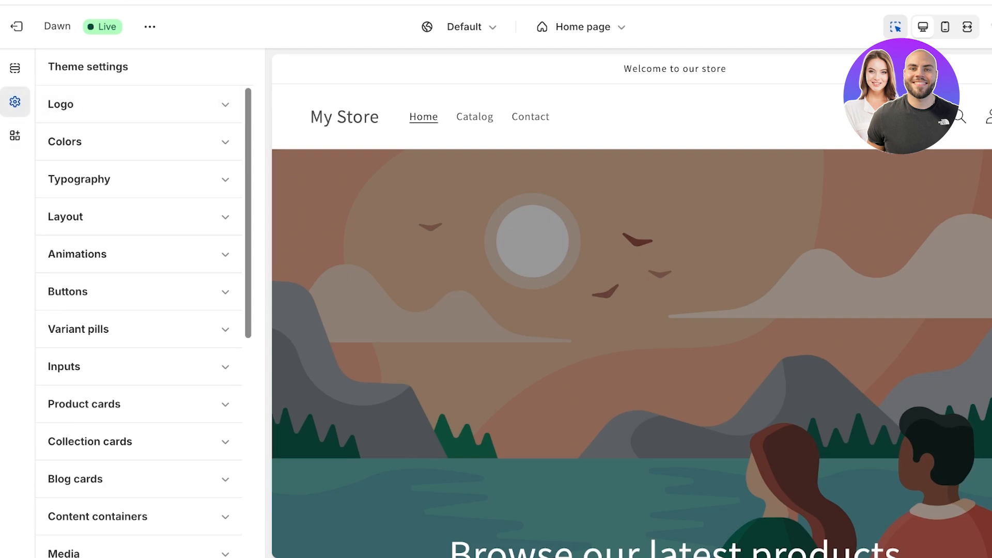
click(139, 104)
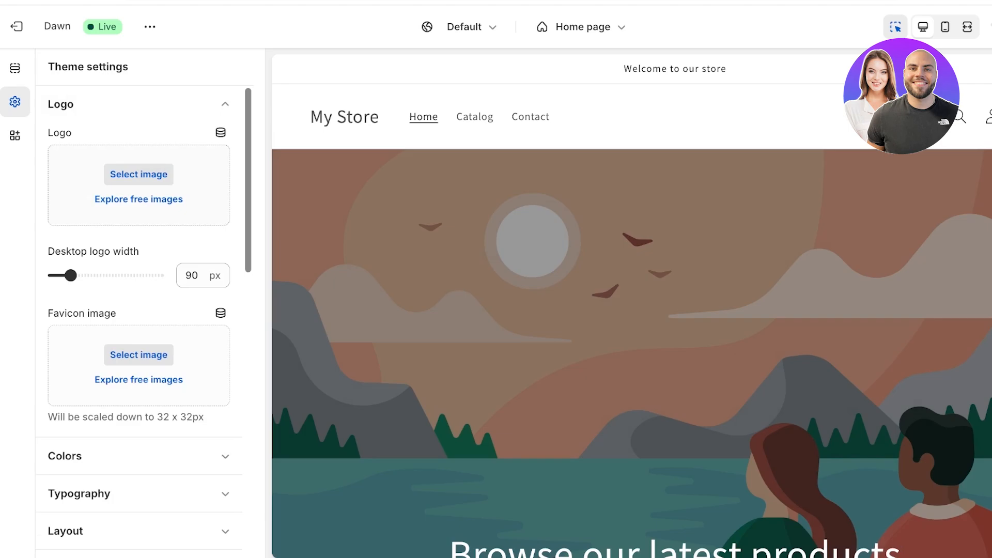
click(138, 174)
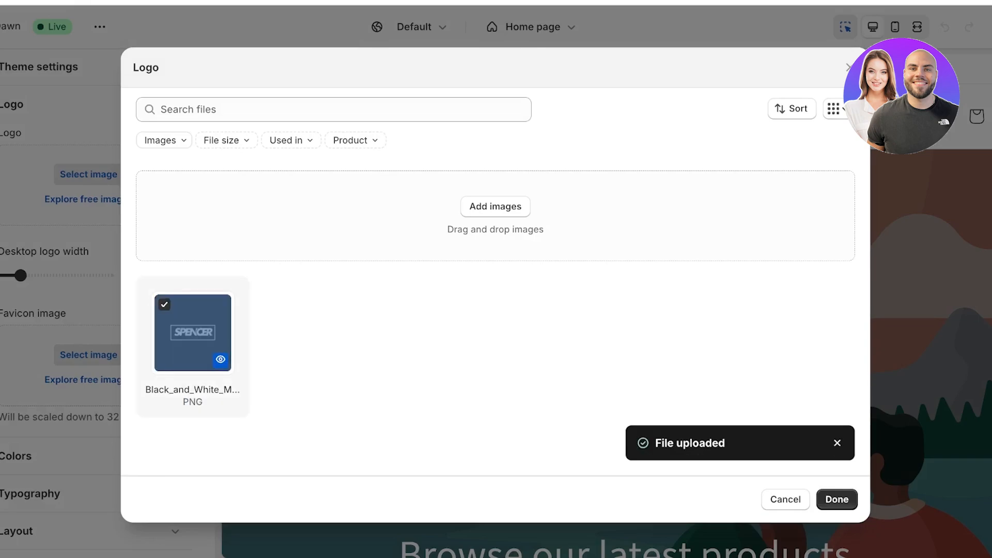
click(837, 500)
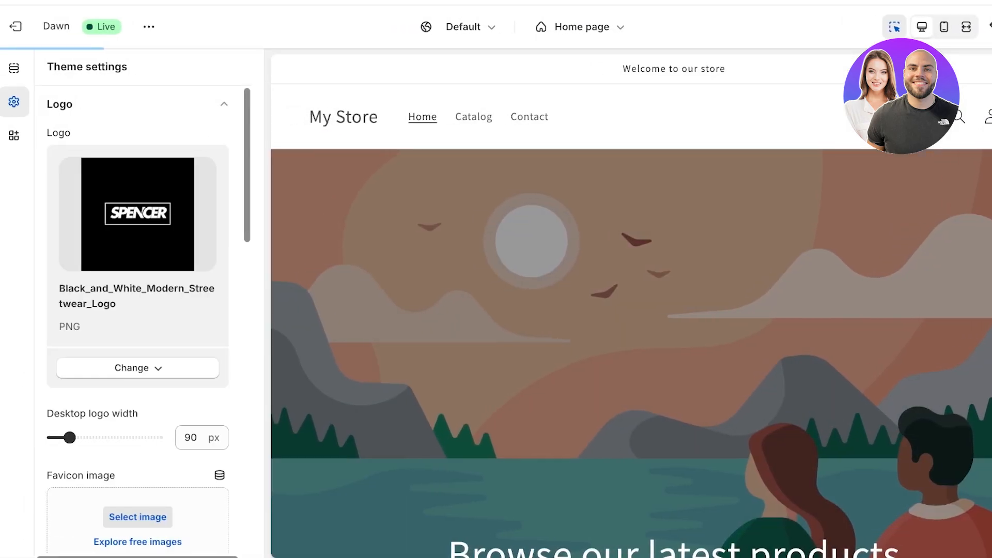
Step: Examine the theme's color schemes and the individual colors of Scheme 4
scroll(144, 310, down, 8)
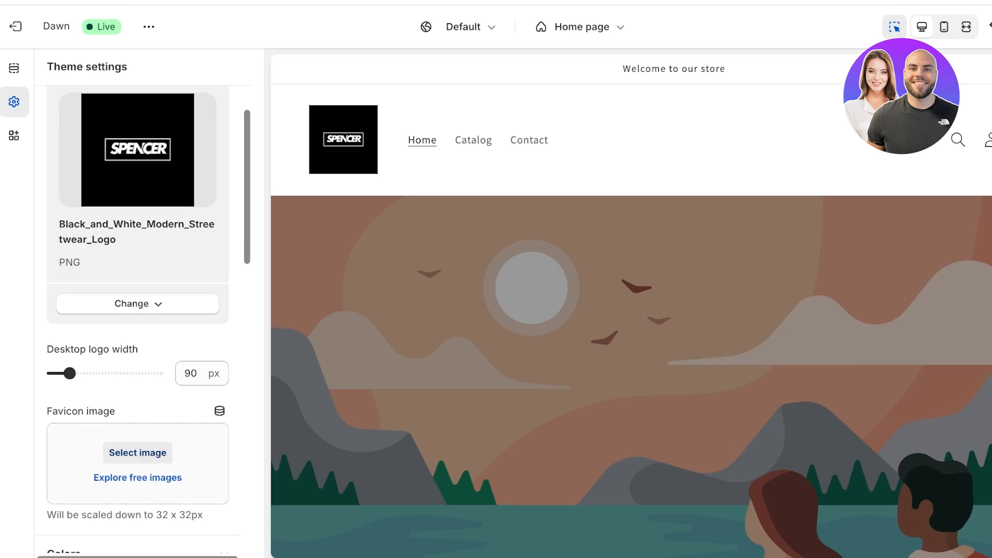
scroll(143, 223, down, 4)
scroll(143, 219, up, 8)
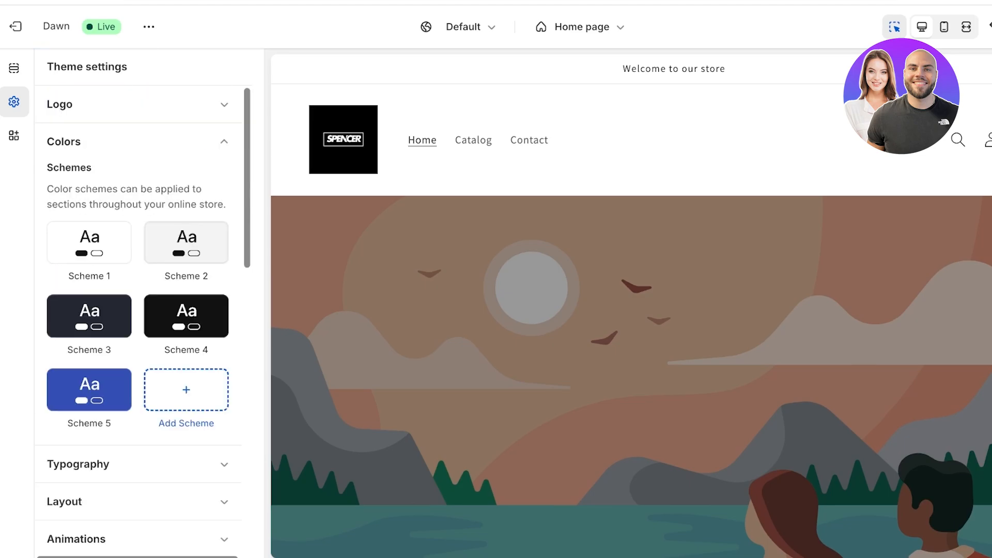
click(186, 316)
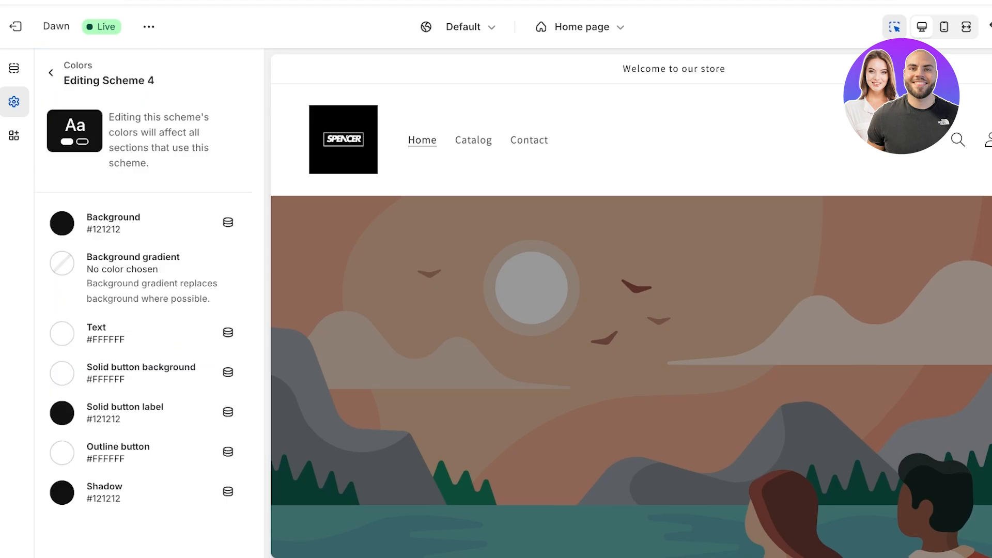
click(51, 73)
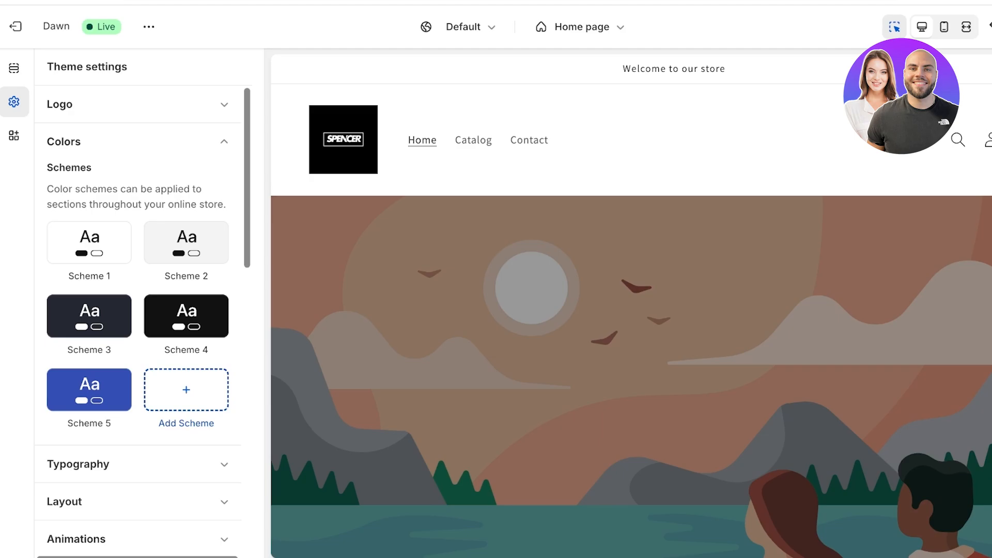
Step: Add a new color scheme and set its background color to #000000
click(186, 390)
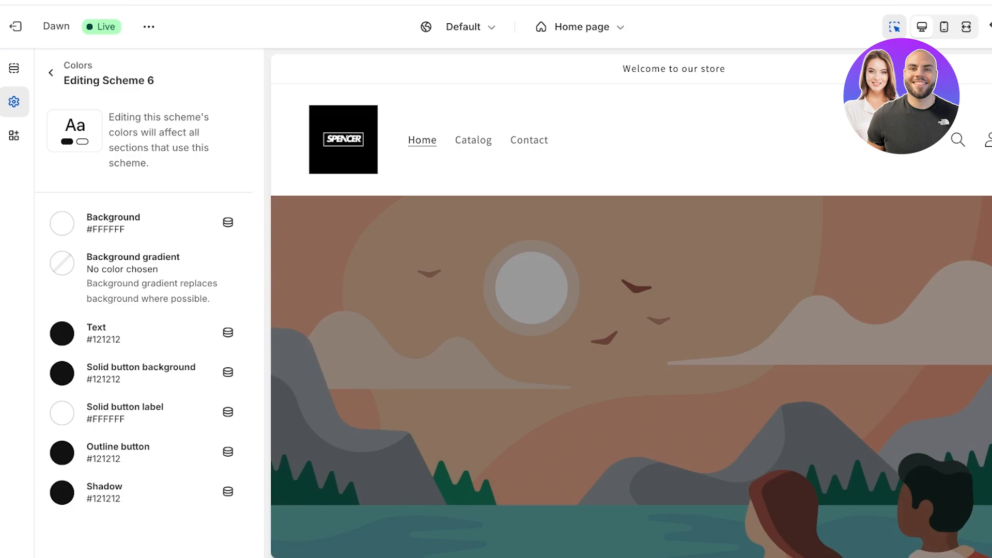
click(62, 223)
click(97, 365)
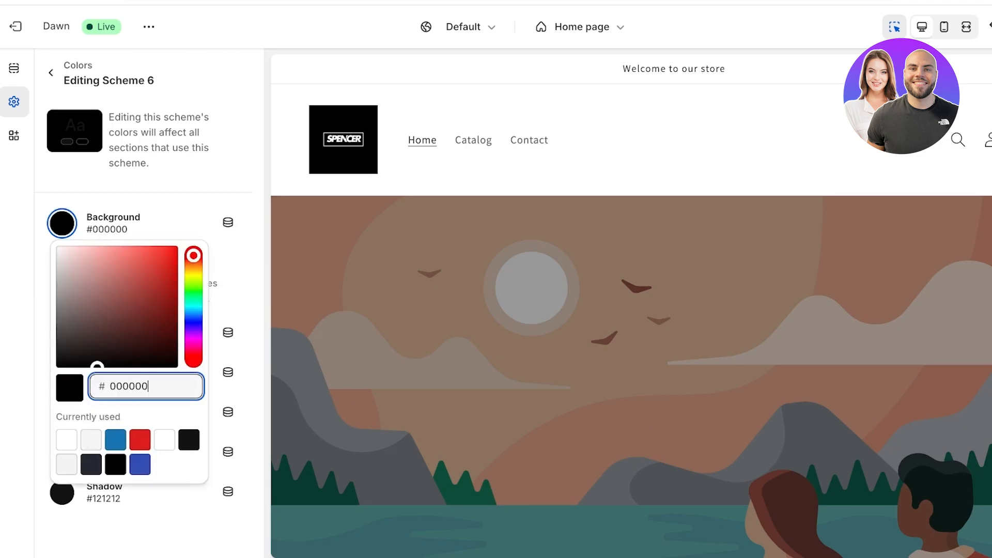
key(Escape)
Step: Set the new scheme's text color to the light peach #F1D4B9
click(62, 334)
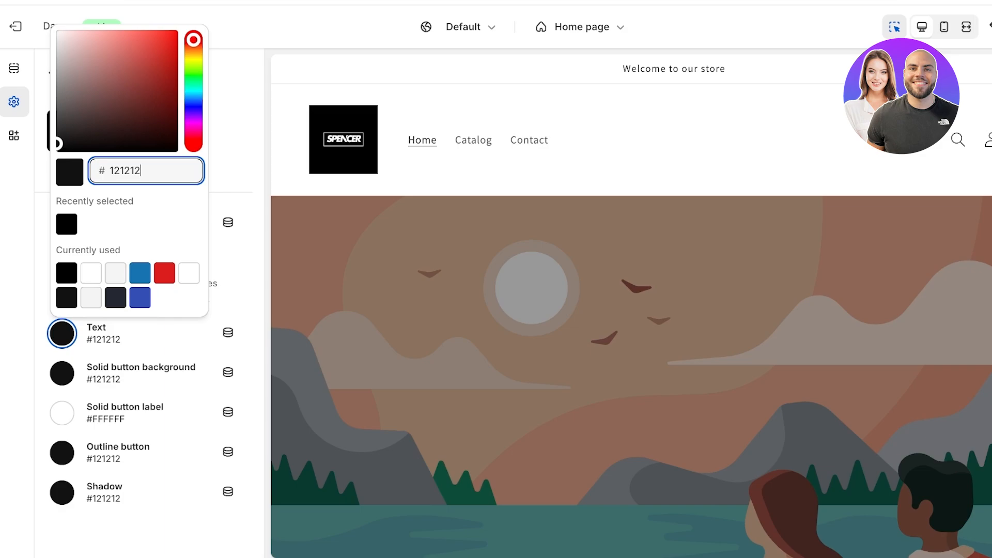
click(84, 36)
drag(194, 39, 193, 49)
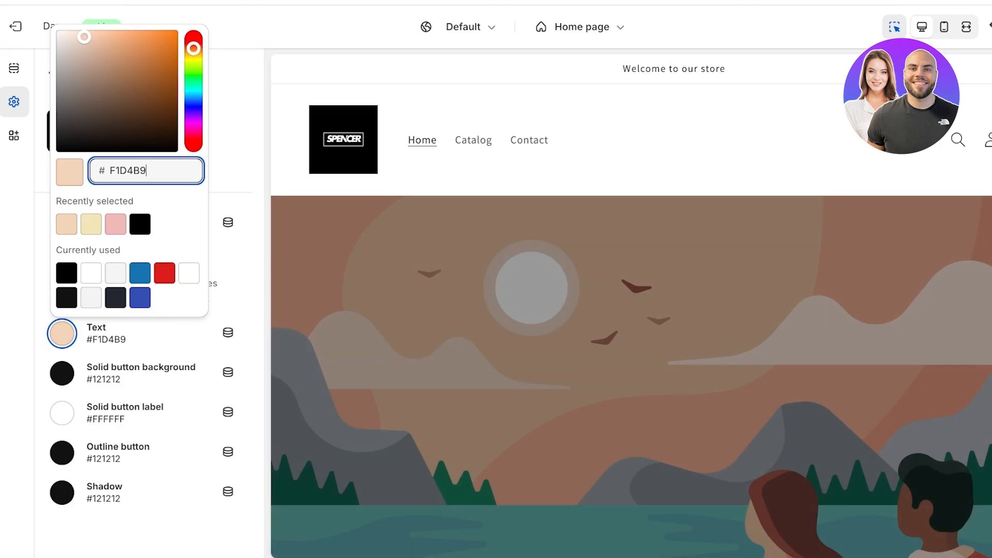
key(Escape)
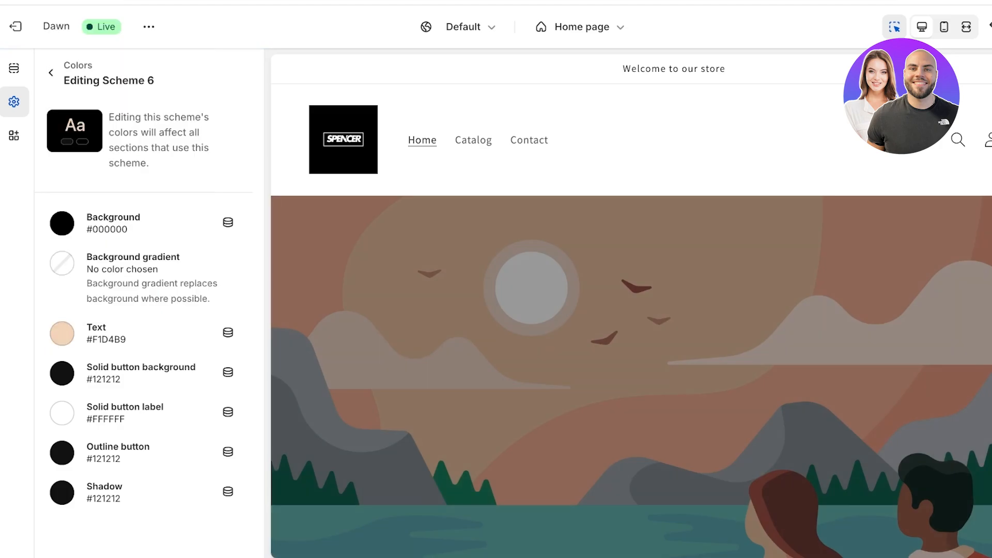
Step: Set the new scheme's solid button background to #F1D4B9 and its solid button label to #000000
click(62, 373)
click(193, 96)
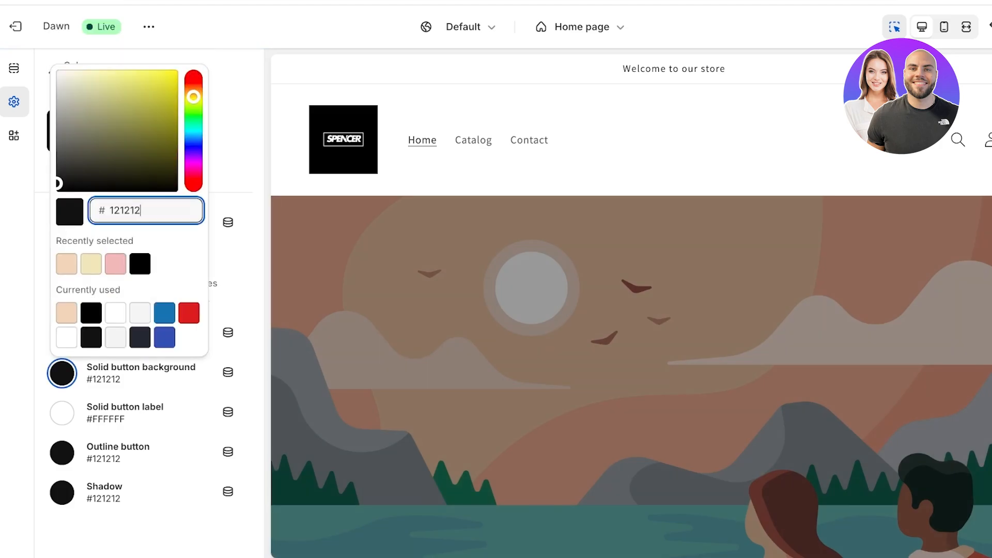
drag(193, 97, 193, 90)
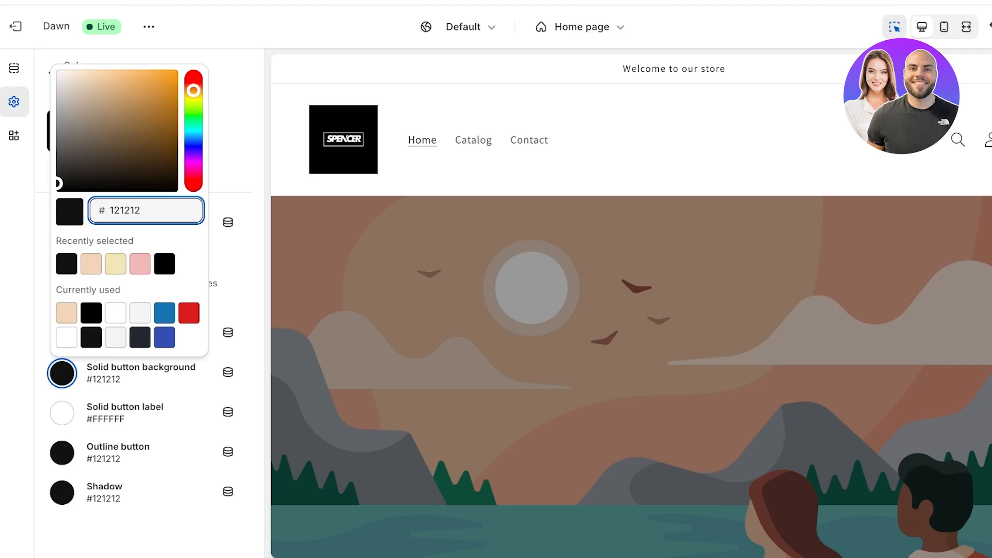
click(91, 264)
click(62, 413)
click(62, 413)
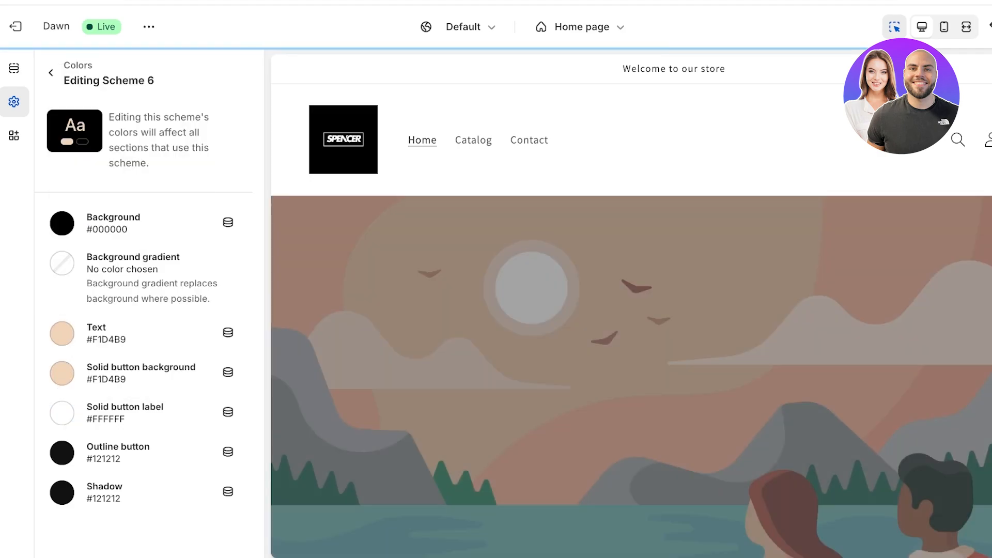
click(62, 413)
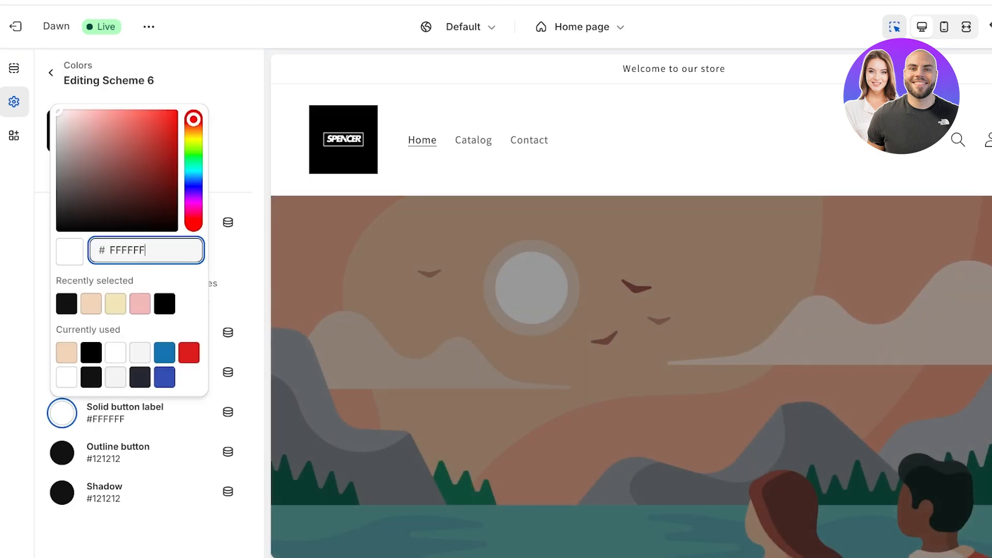
click(79, 230)
Step: Set the new scheme's outline button color to #F1D4B9
click(62, 453)
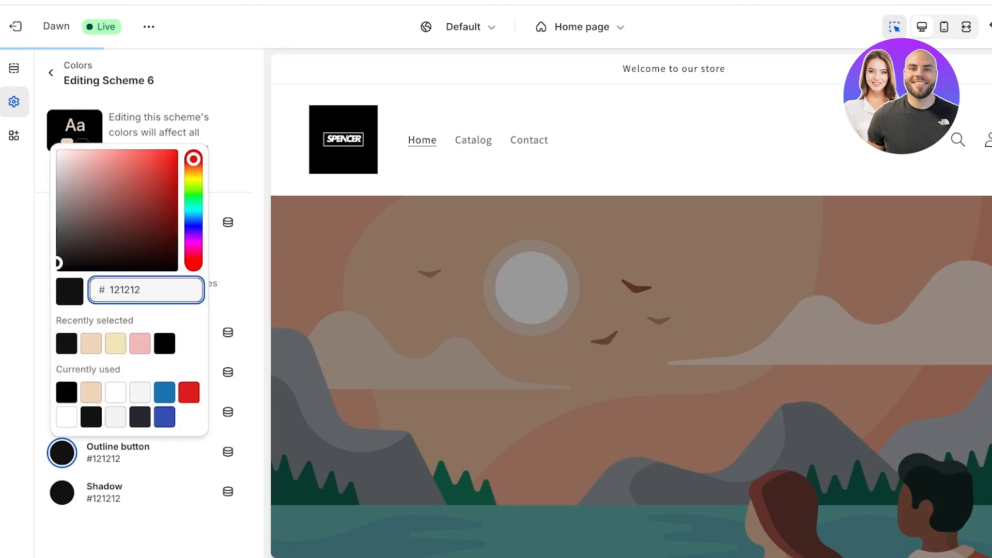
click(90, 344)
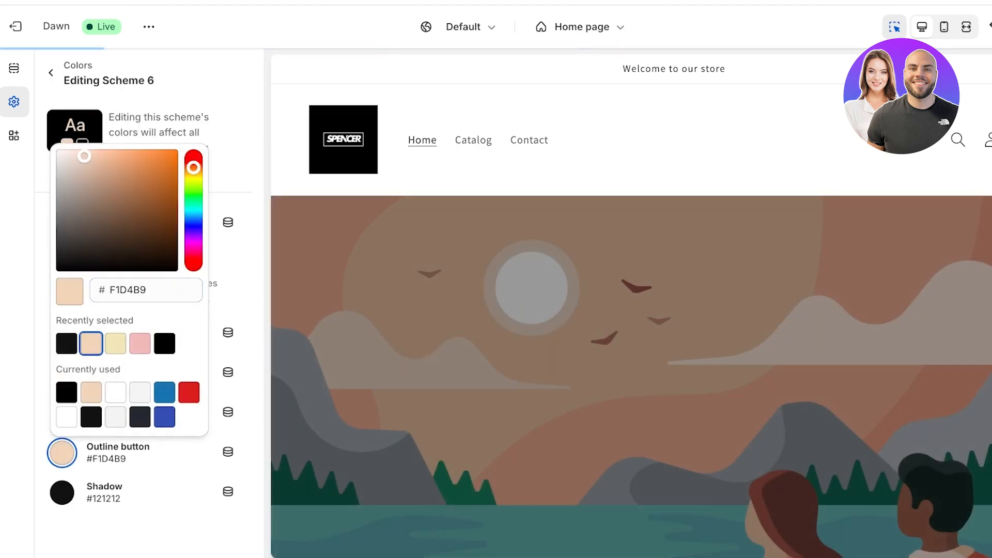
click(62, 492)
click(62, 492)
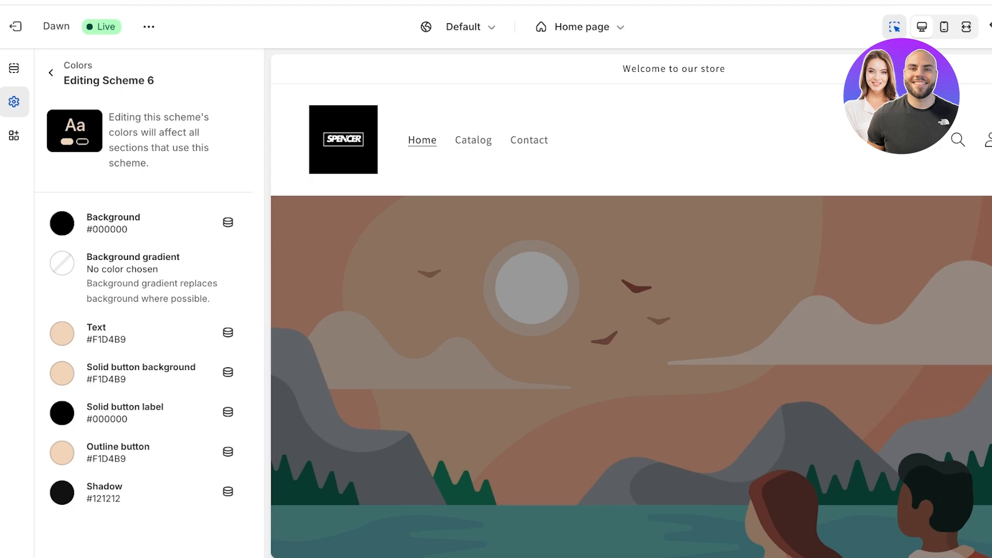
Step: Return to the scheme list and add another color scheme with its default colors
click(51, 73)
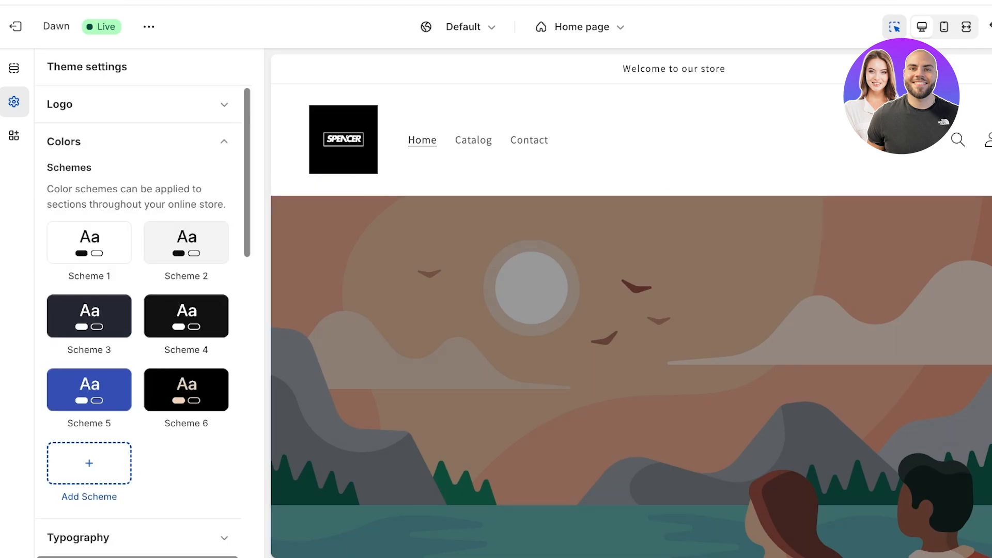
click(89, 463)
click(52, 73)
Step: Change the color scheme of the home page's header section to Scheme 6
click(465, 160)
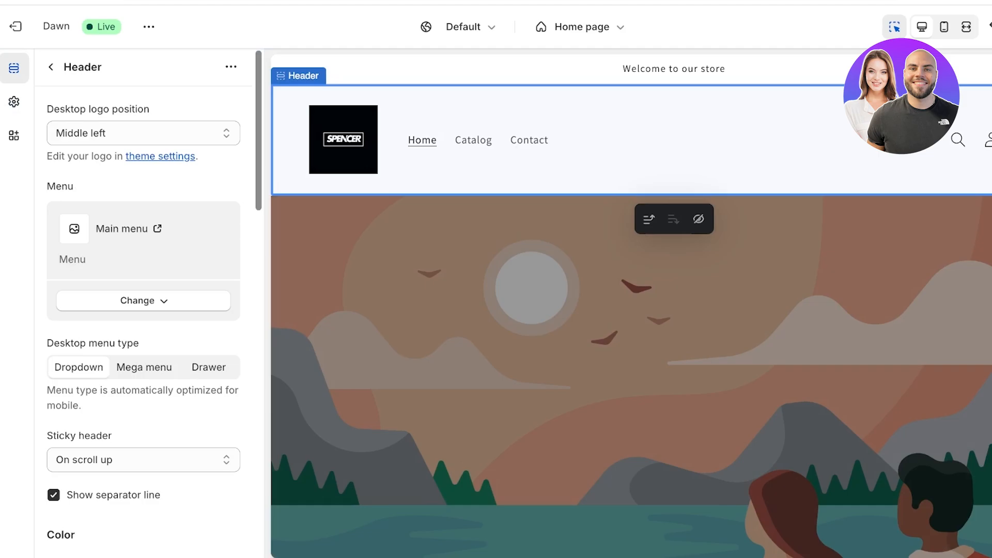
scroll(143, 320, down, 3)
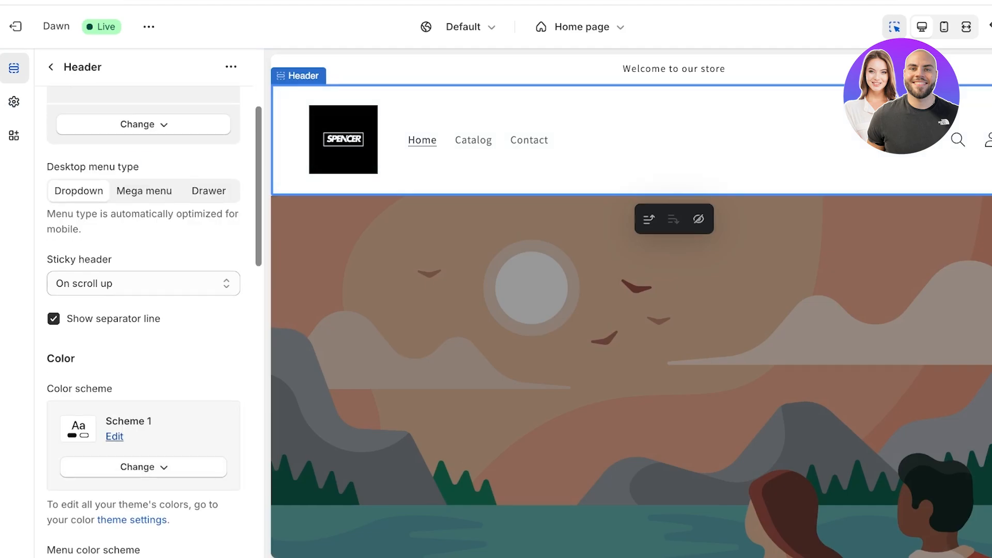
click(144, 467)
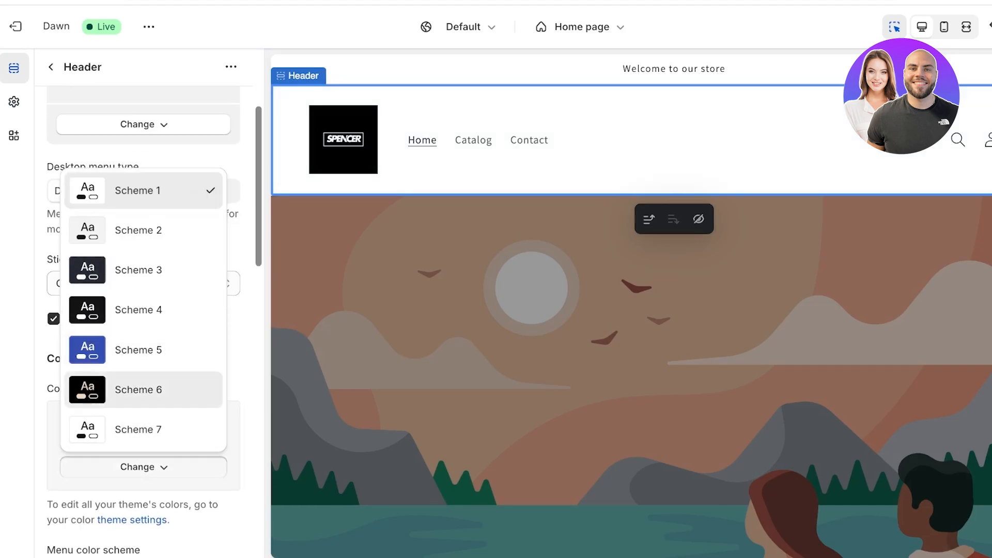
click(138, 388)
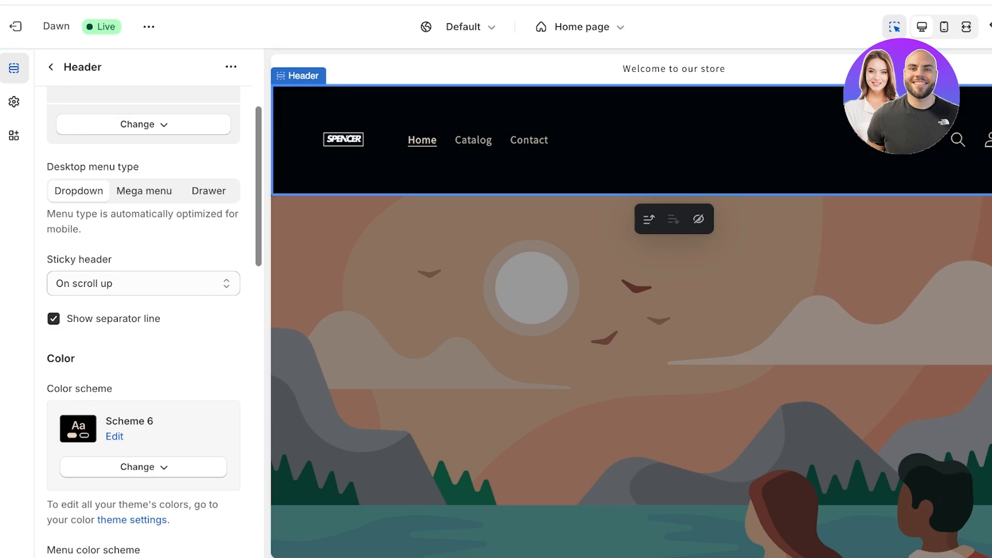
scroll(143, 310, up, 3)
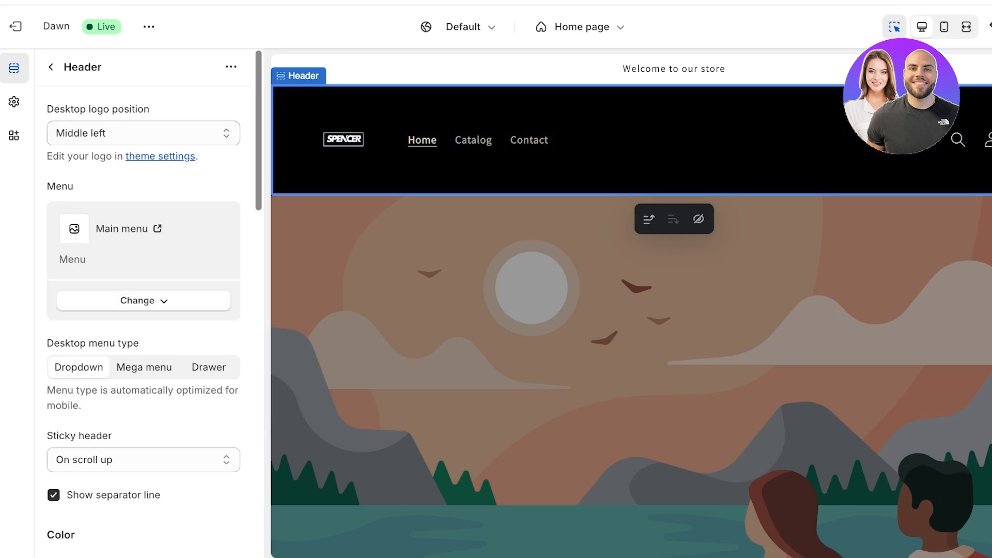
Step: Open the typography options in the theme settings to view the heading and body fonts
click(14, 101)
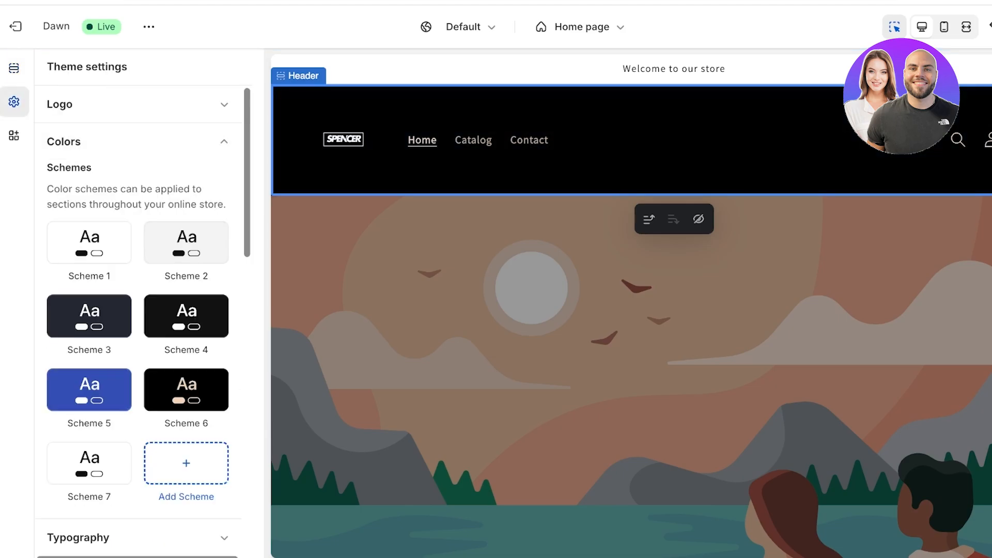
scroll(180, 388, down, 3)
click(173, 377)
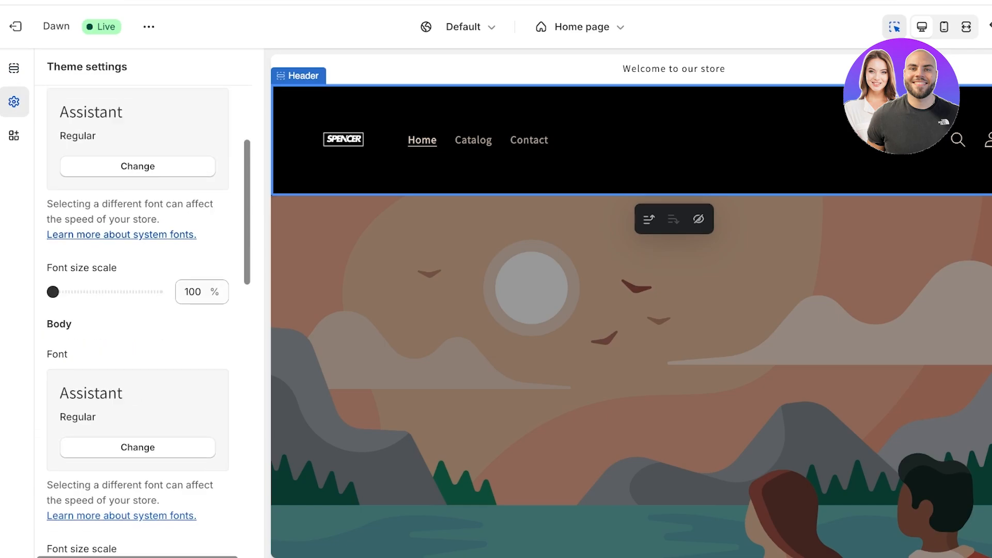
Step: Set the theme's heading font to the Serif system font
click(137, 167)
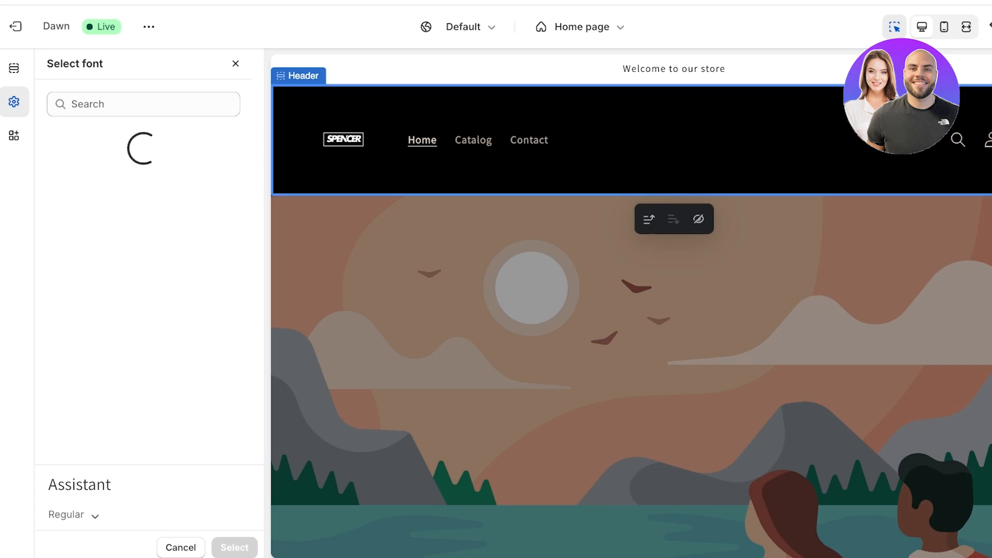
scroll(144, 290, down, 5)
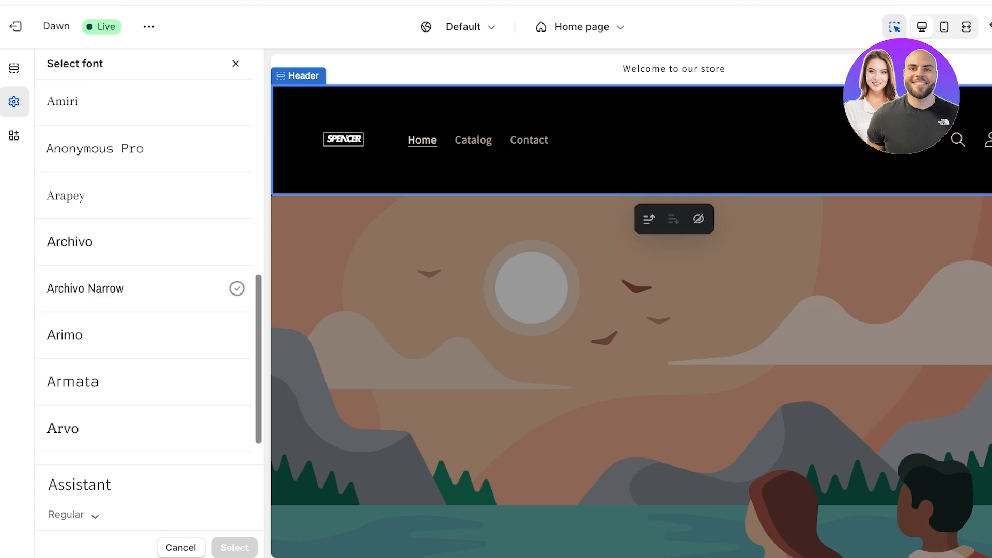
scroll(144, 289, up, 5)
click(144, 216)
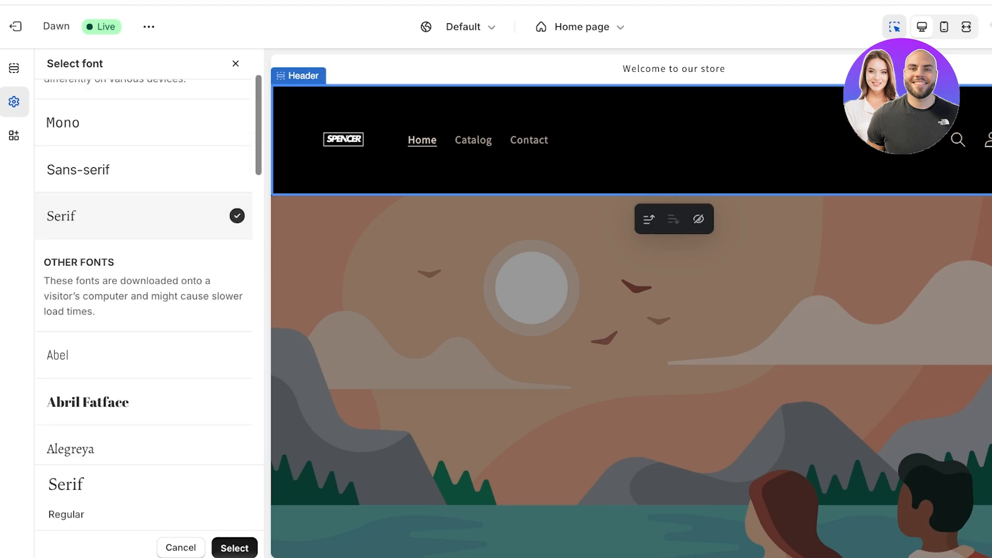
click(234, 548)
Step: Change the theme's heading font to Amiri
click(138, 166)
scroll(145, 289, down, 1)
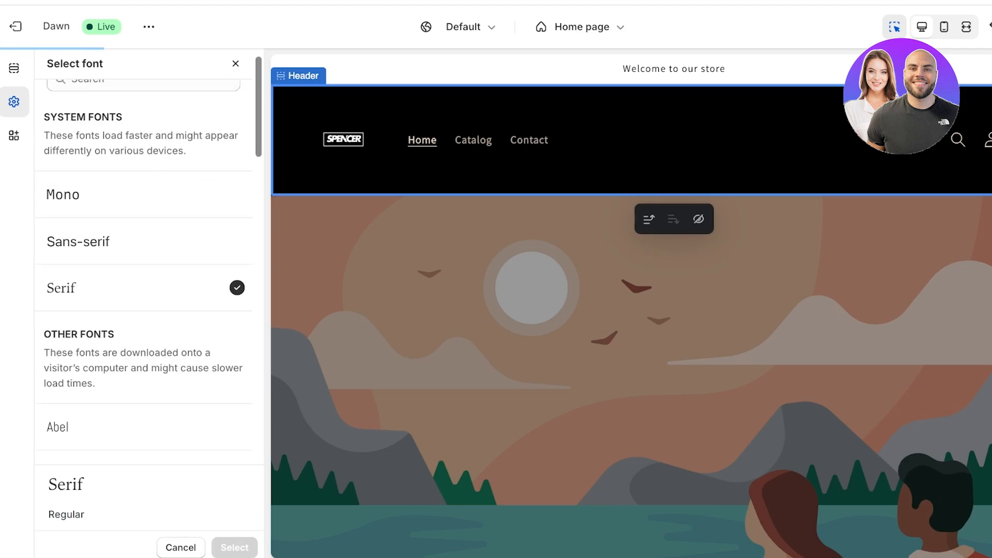
scroll(145, 289, down, 4)
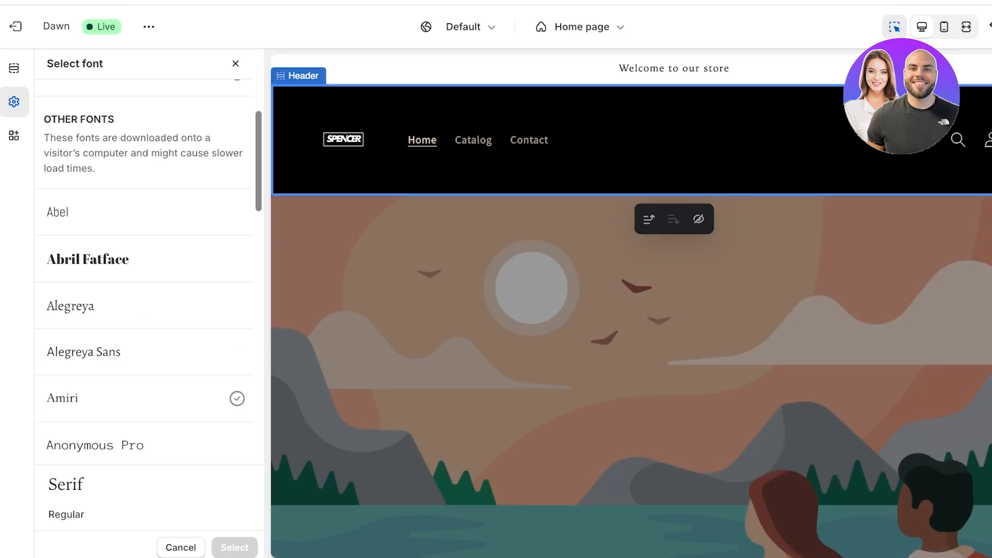
click(144, 398)
click(234, 548)
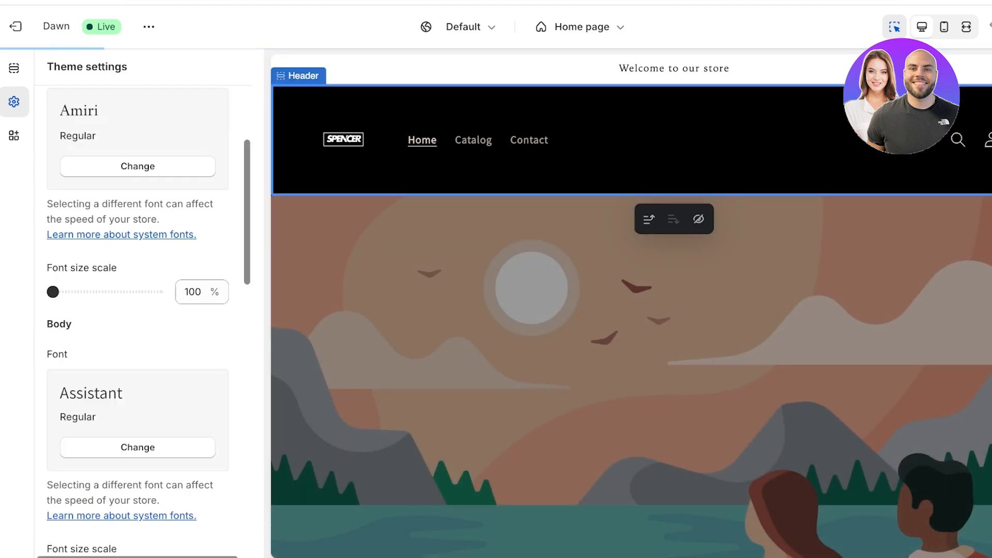
Step: Look through the remaining theme settings and expand the product card options to review their layout and color settings
scroll(145, 320, down, 10)
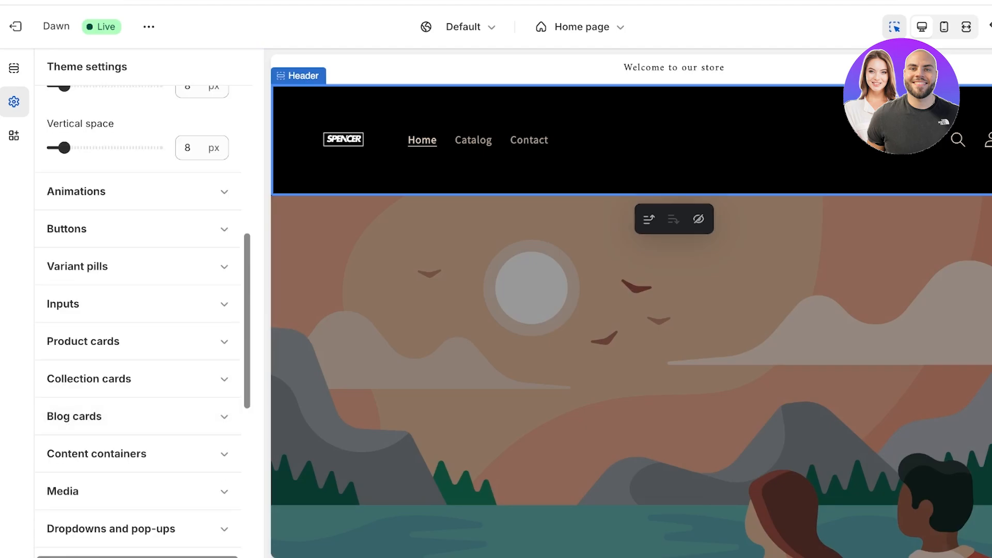
scroll(135, 362, up, 1)
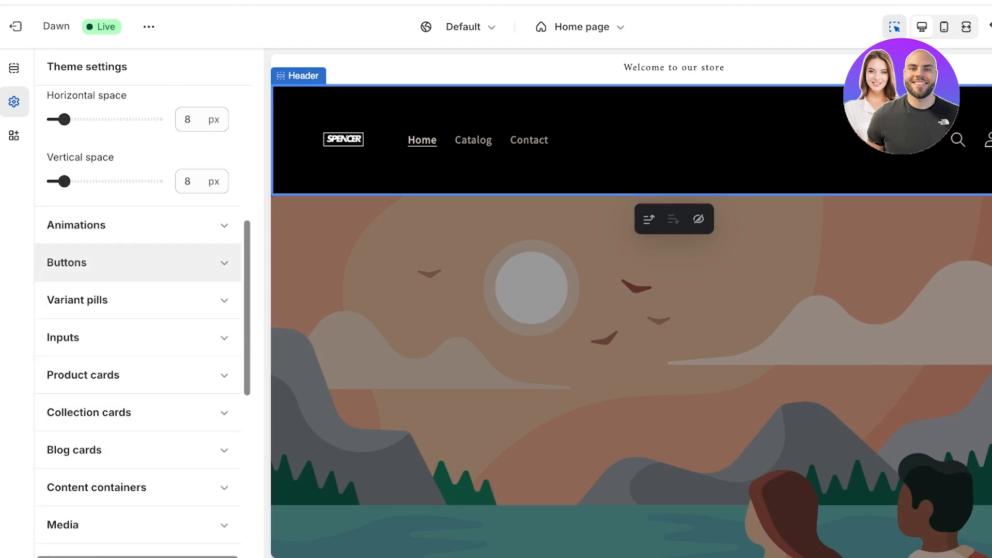
scroll(134, 450, down, 8)
scroll(134, 314, up, 8)
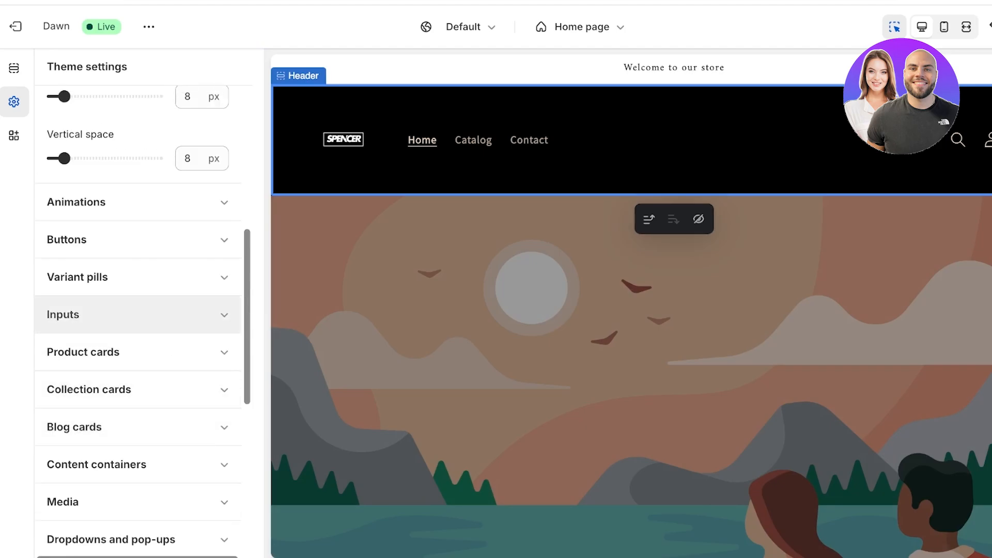
click(134, 352)
scroll(134, 310, down, 1)
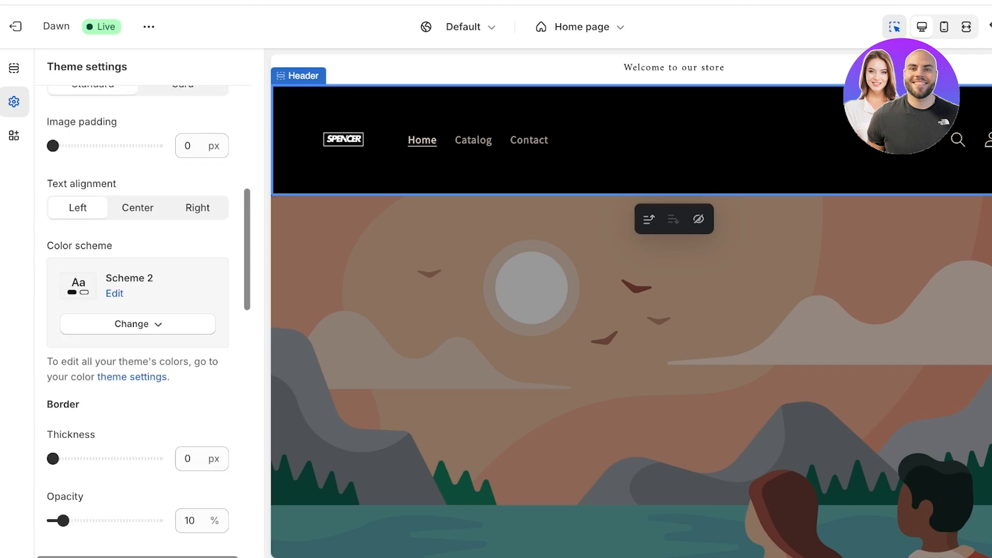
Step: Return to the home page section list and remove the announcement bar section
click(14, 68)
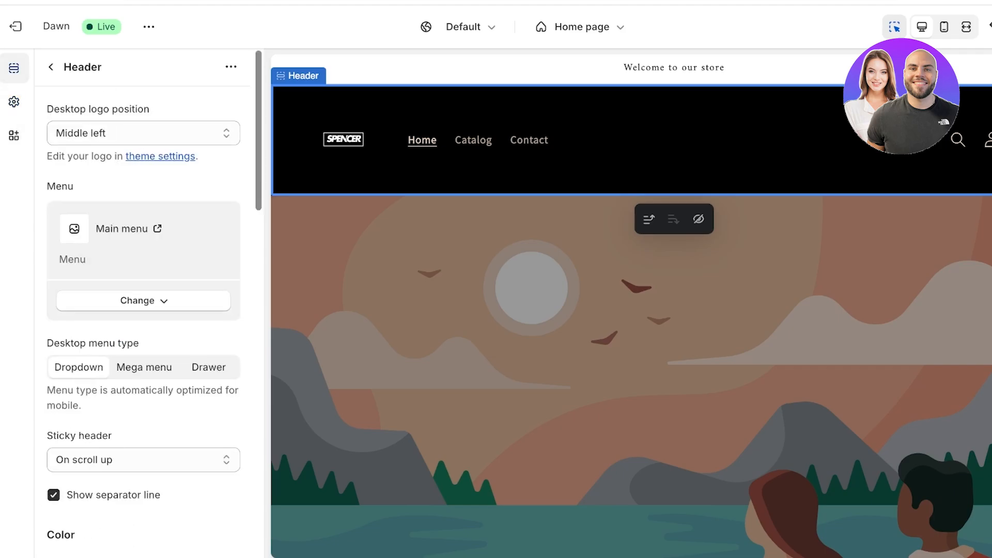
click(50, 67)
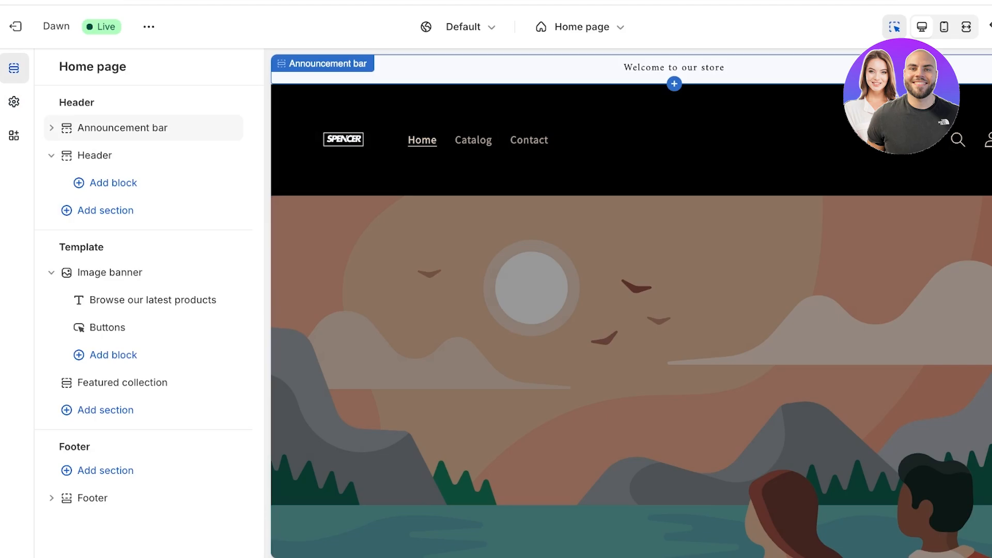
click(123, 128)
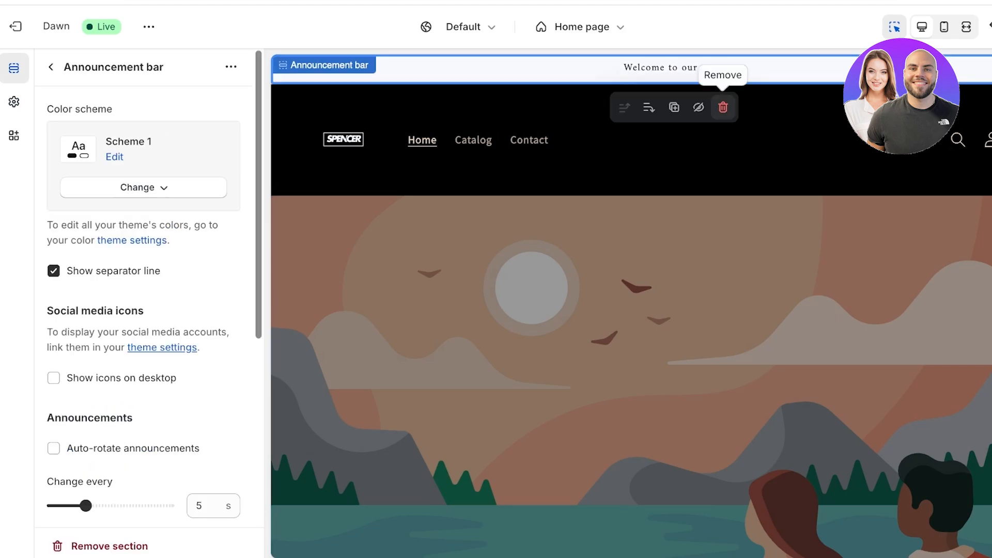
click(723, 107)
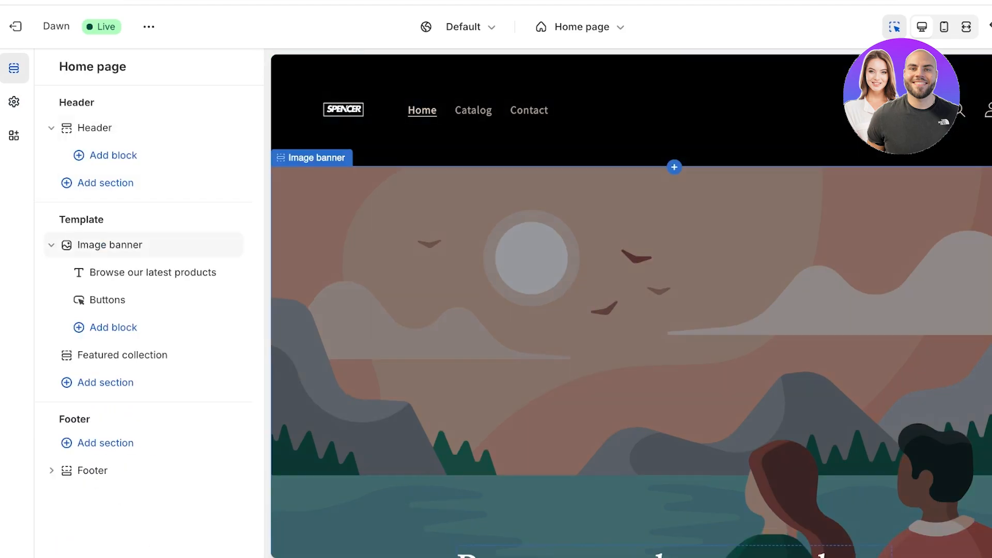
Step: Remove the image banner section from the home page template
scroll(631, 323, down, 1)
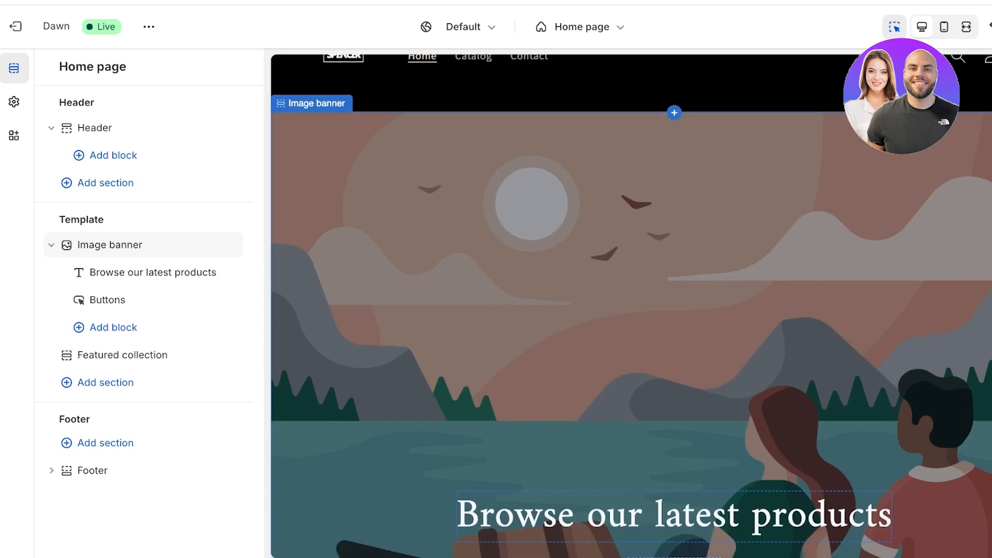
click(632, 310)
click(674, 248)
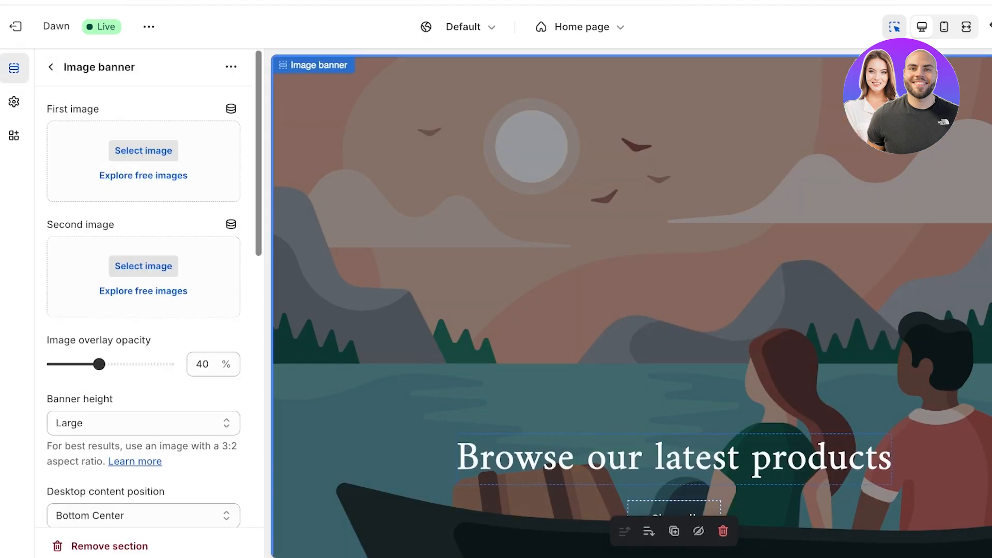
click(14, 68)
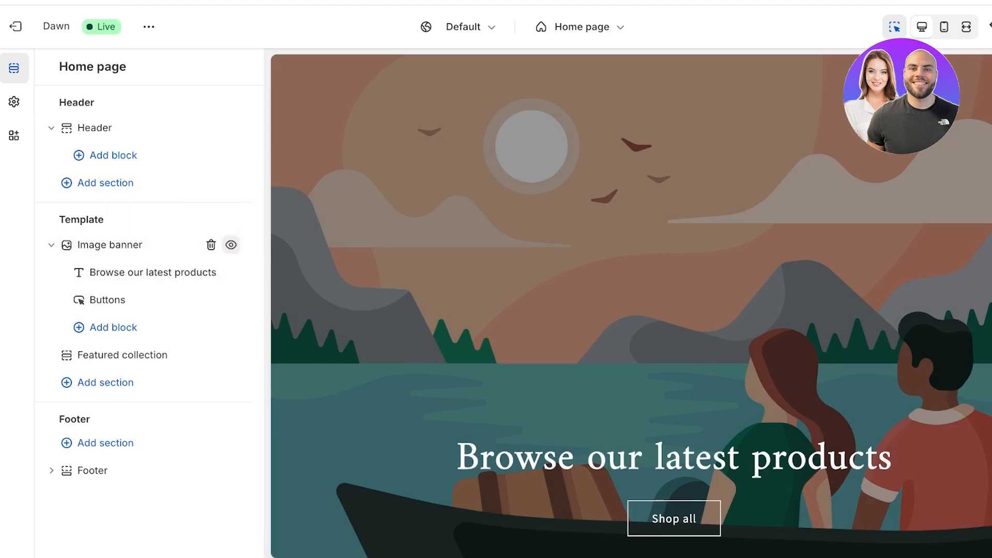
click(210, 244)
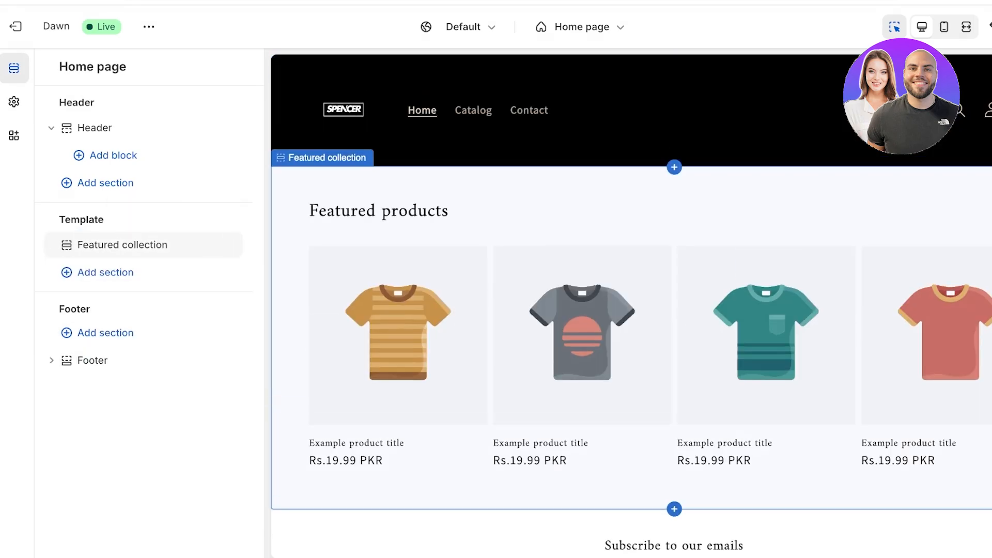
Step: Add a Rich text section to the home page template and move it above the featured collection
scroll(632, 336, down, 4)
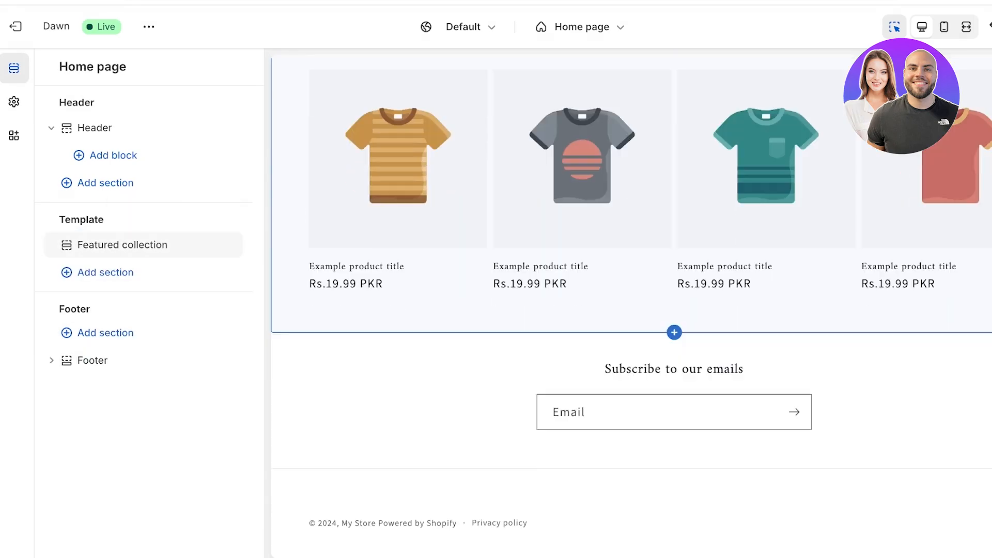
scroll(632, 336, up, 4)
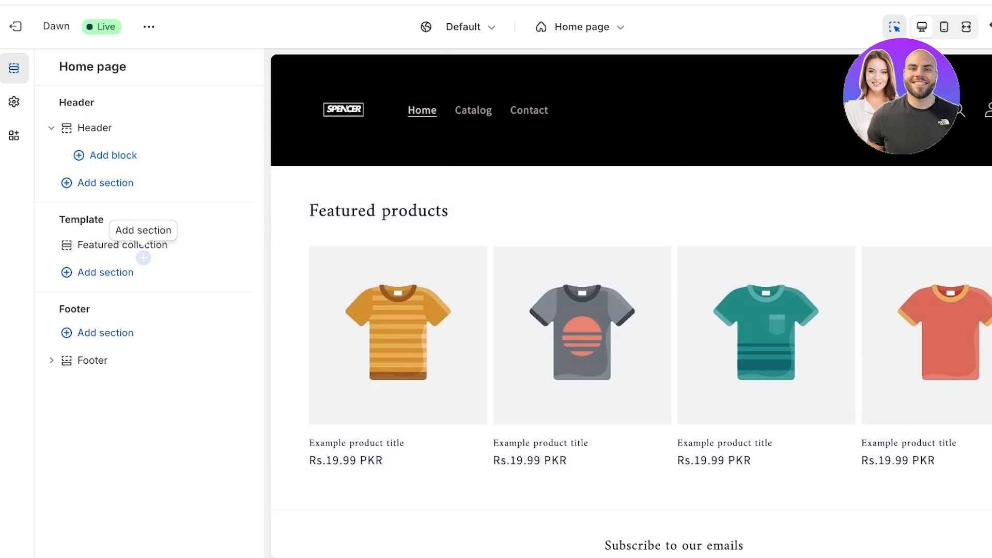
click(105, 272)
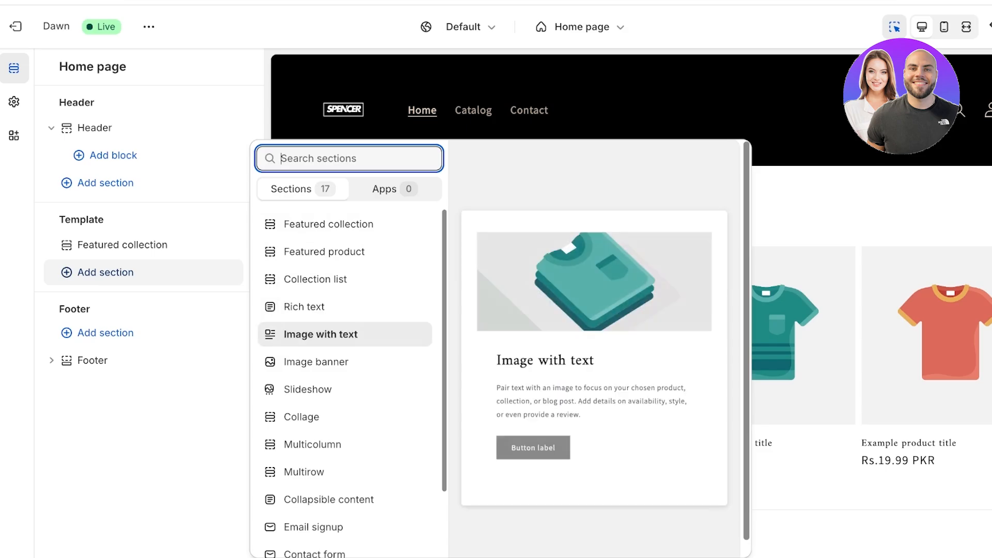
click(320, 307)
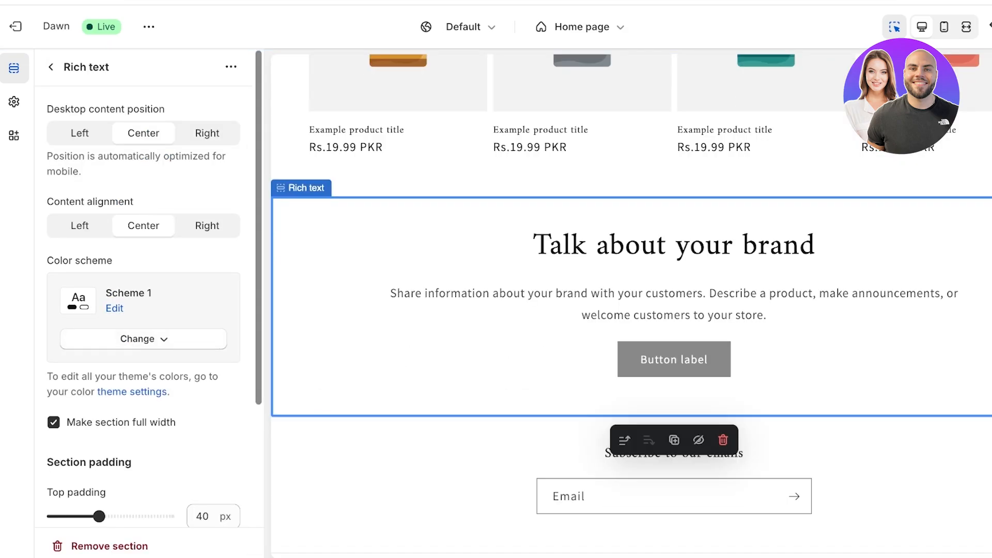
click(50, 67)
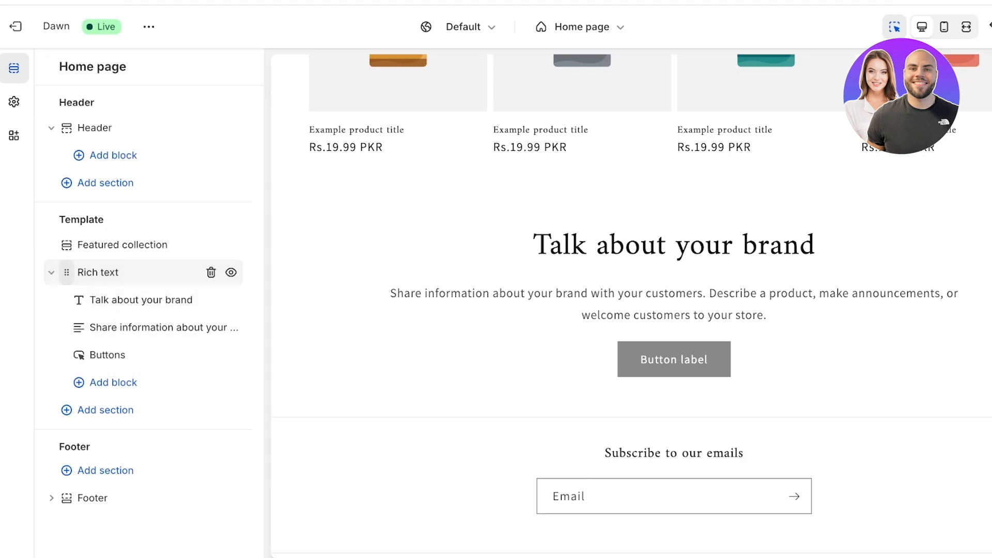
drag(66, 272, 86, 240)
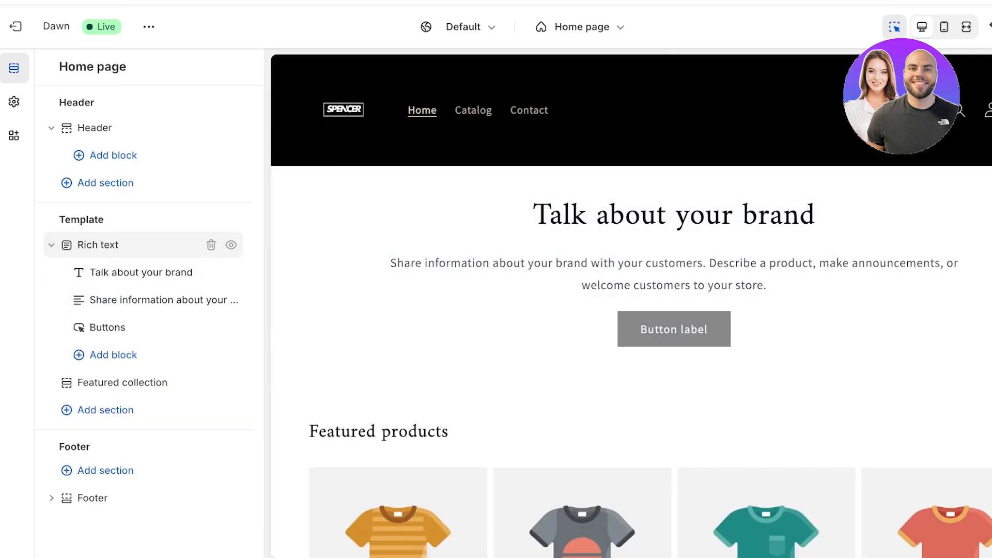
Step: Replace the rich text section's heading with "Spencer is a premium brand for classic pieces handcrafted with care."
click(141, 273)
double_click(631, 215)
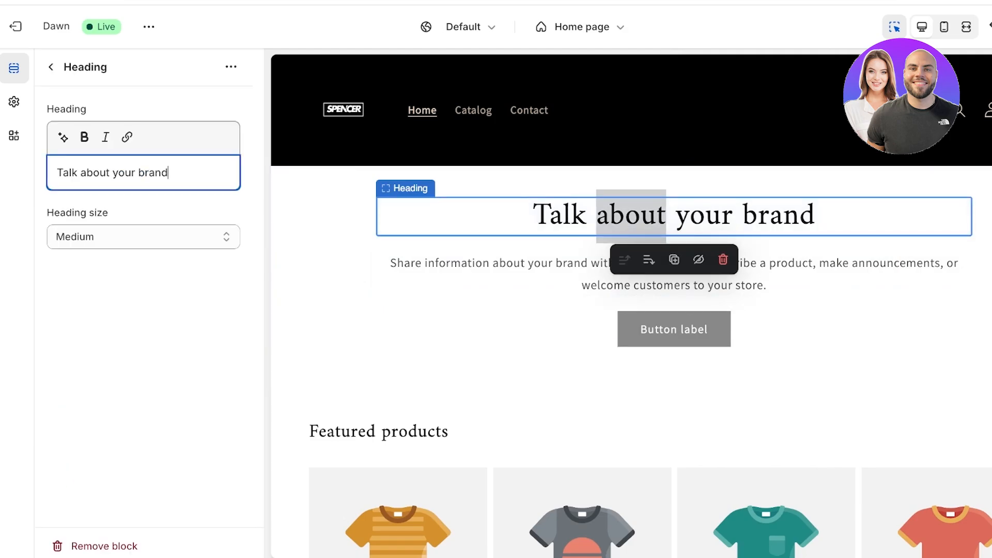
triple_click(168, 173)
scroll(168, 172, right, 1)
key(BackSpace)
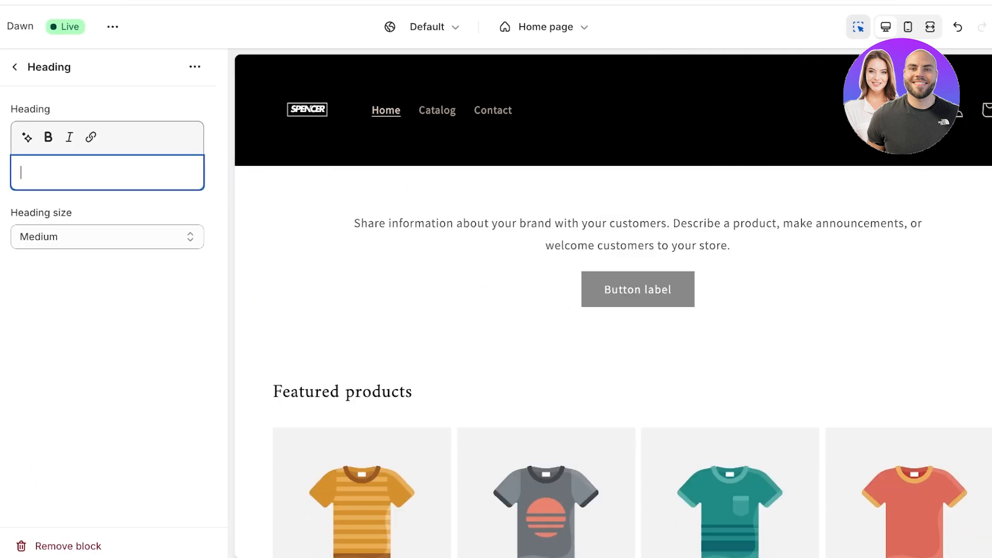
text(Spencer )
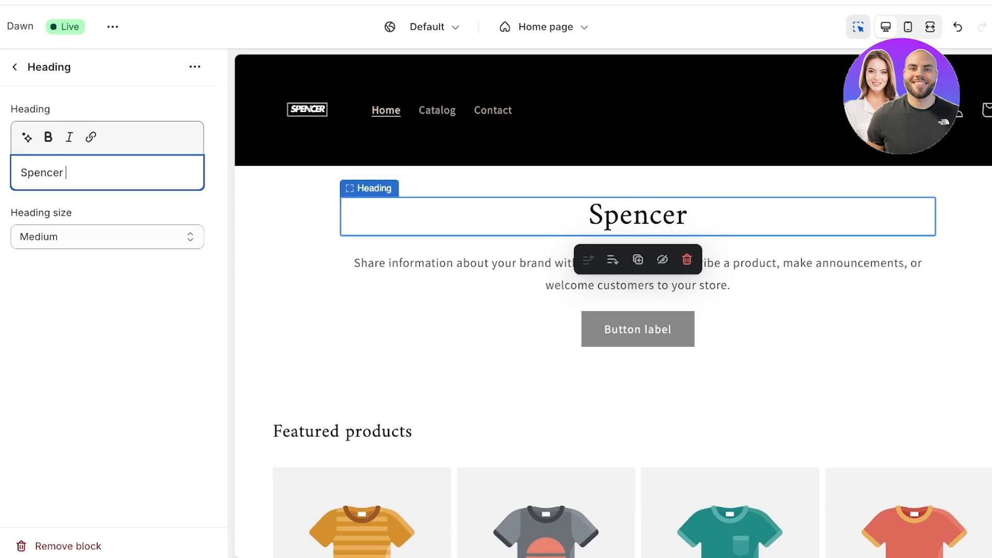
text(is a premium )
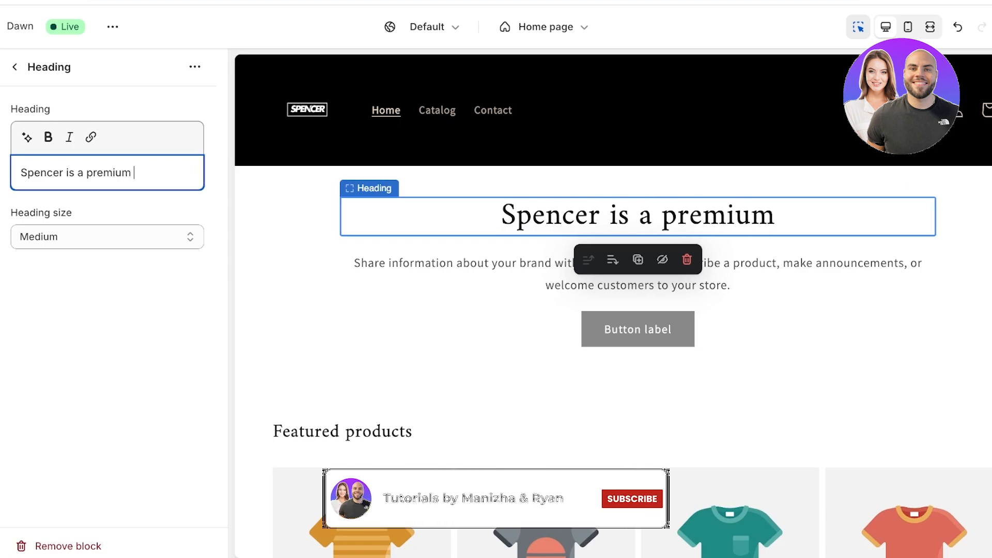
text(brand for clothi)
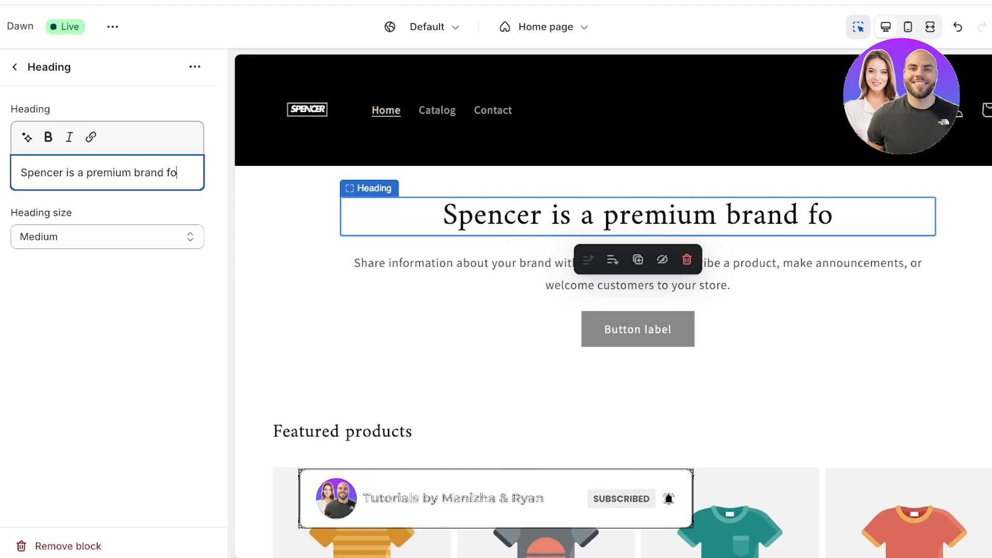
key(BackSpace)
key(BackSpace)
key(BackSpace)
key(BackSpace)
key(BackSpace)
key(BackSpace)
text(old)
key(BackSpace)
key(BackSpace)
key(BackSpace)
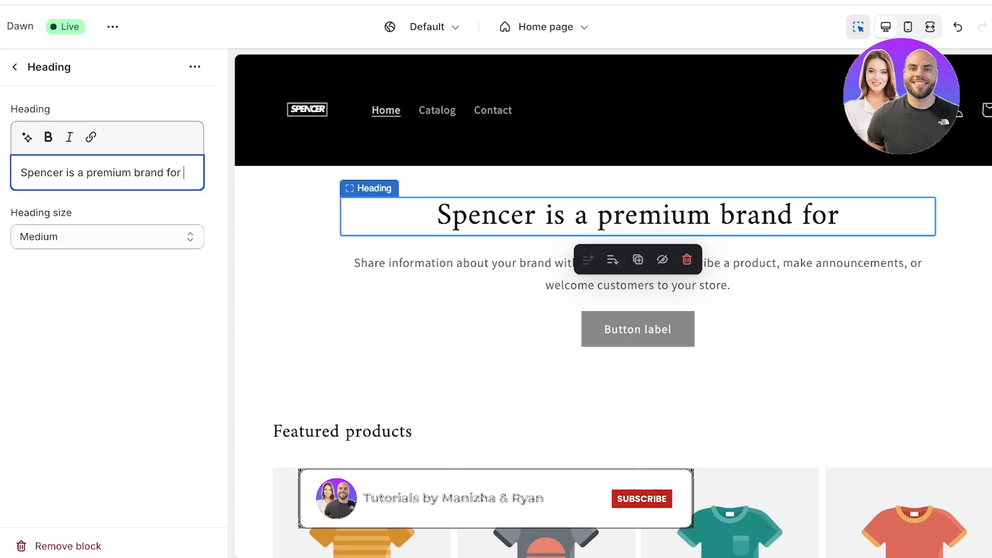
text(classic pieces )
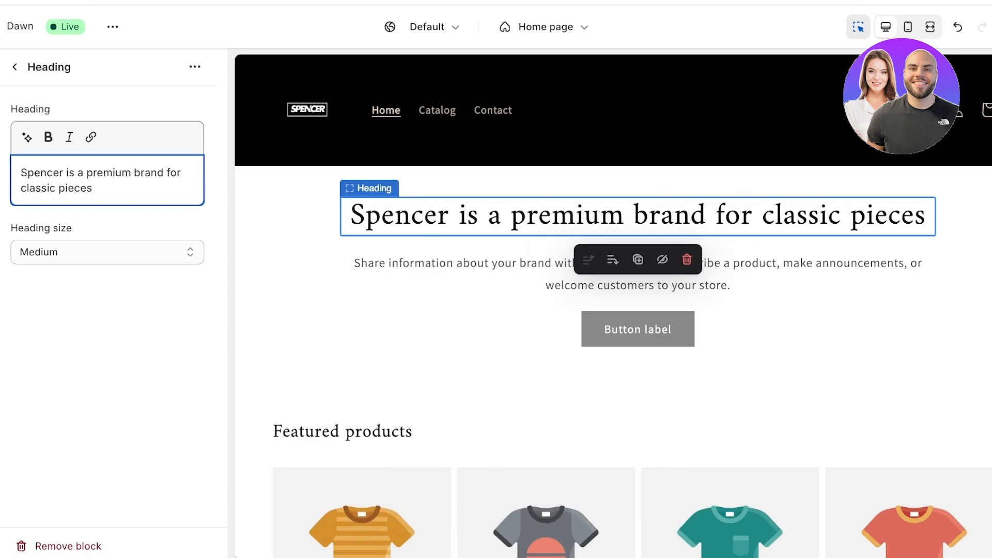
text(handcrafted with care!)
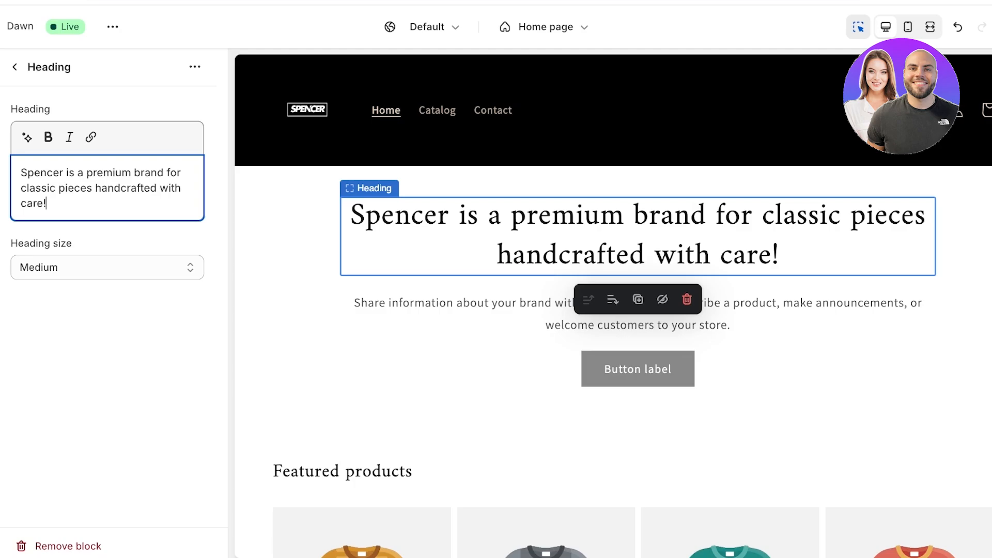
key(BackSpace)
text(.)
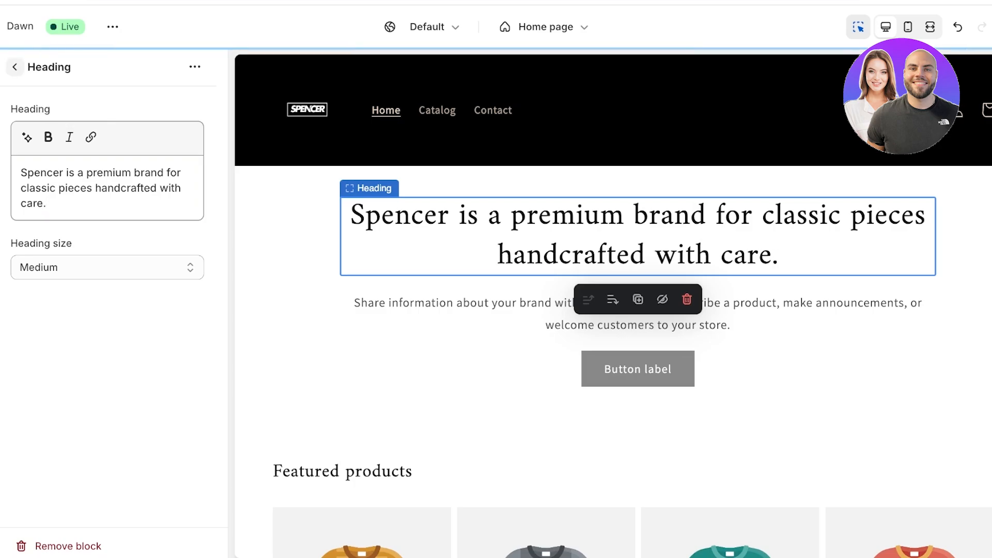
Step: View the rich text section's description block and return to the home page section list
click(15, 67)
click(122, 299)
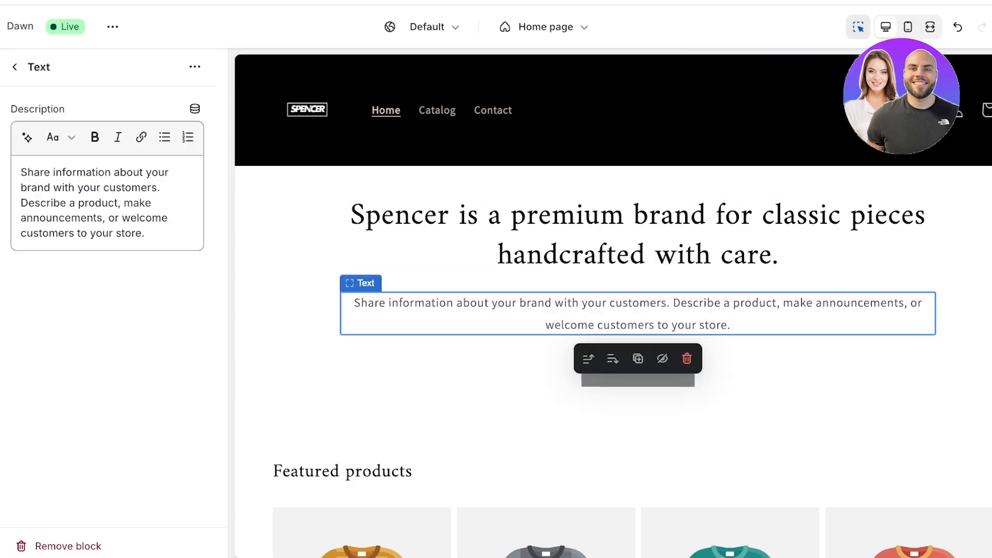
click(14, 67)
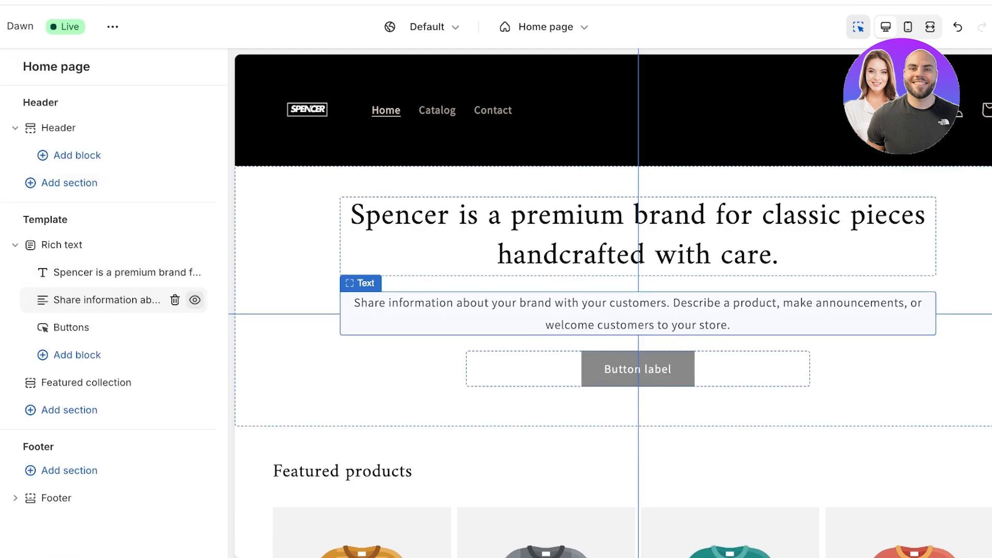
Step: Remove the description and button blocks from the rich text section and set its color scheme to Scheme 6
click(175, 299)
click(175, 299)
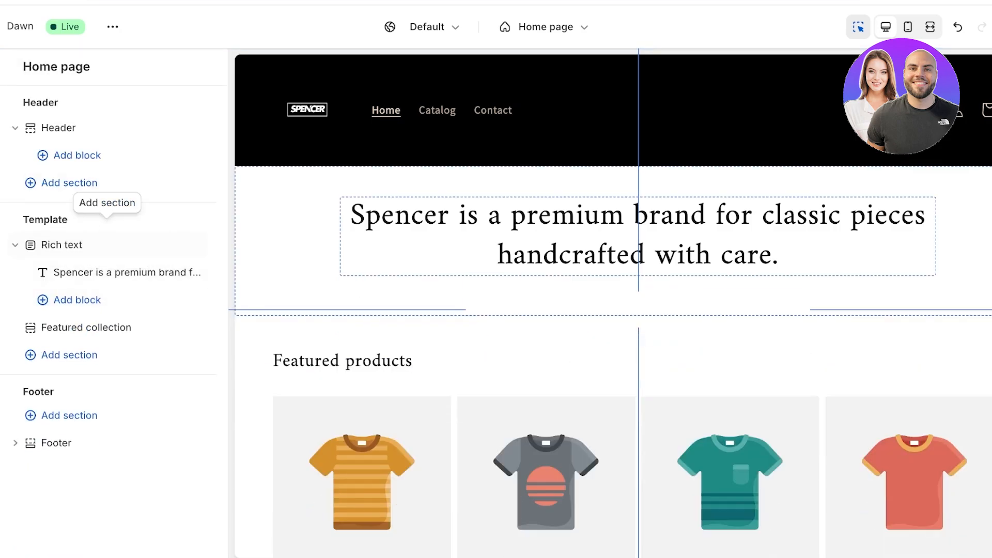
click(516, 294)
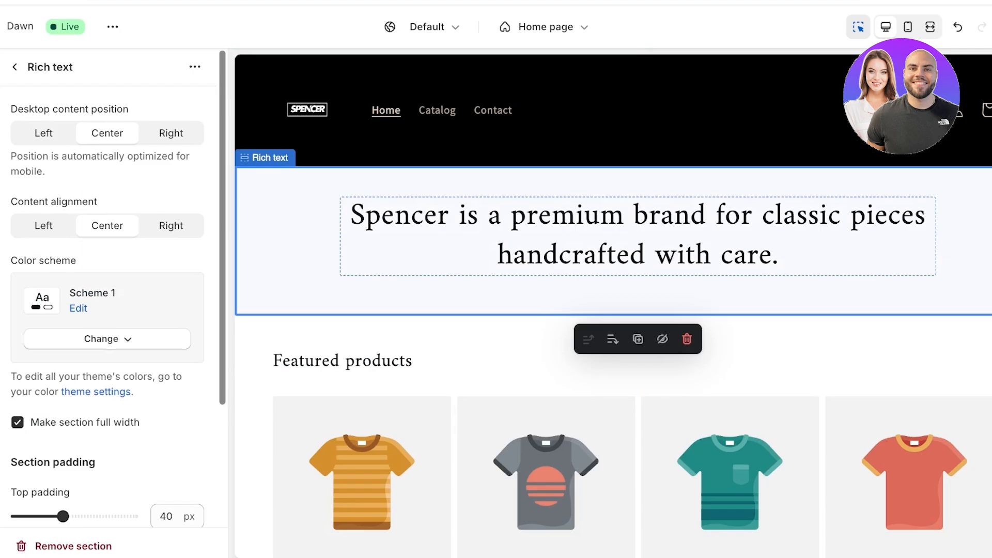
click(107, 338)
click(104, 259)
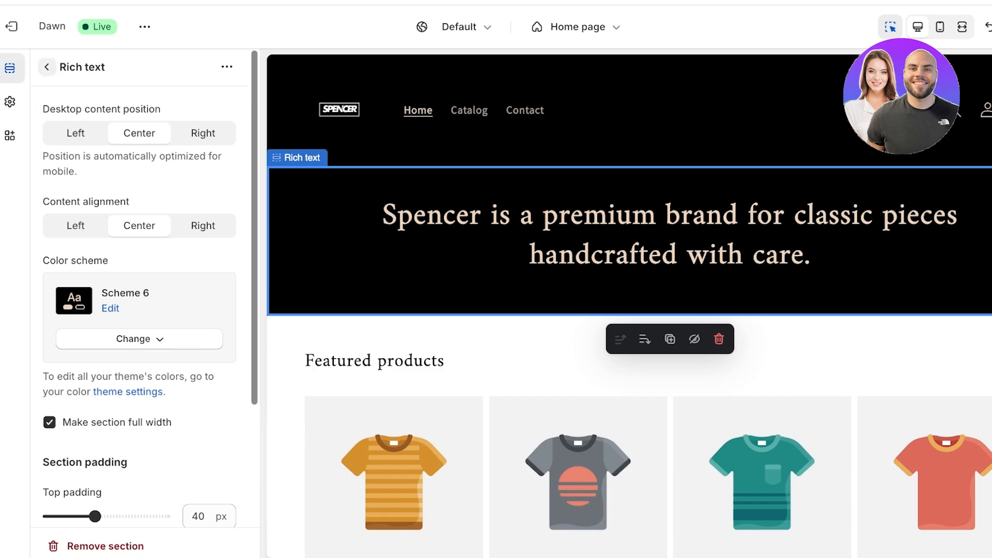
Step: Add an Image banner section to the home page template and move it above the featured collection
click(47, 67)
click(101, 355)
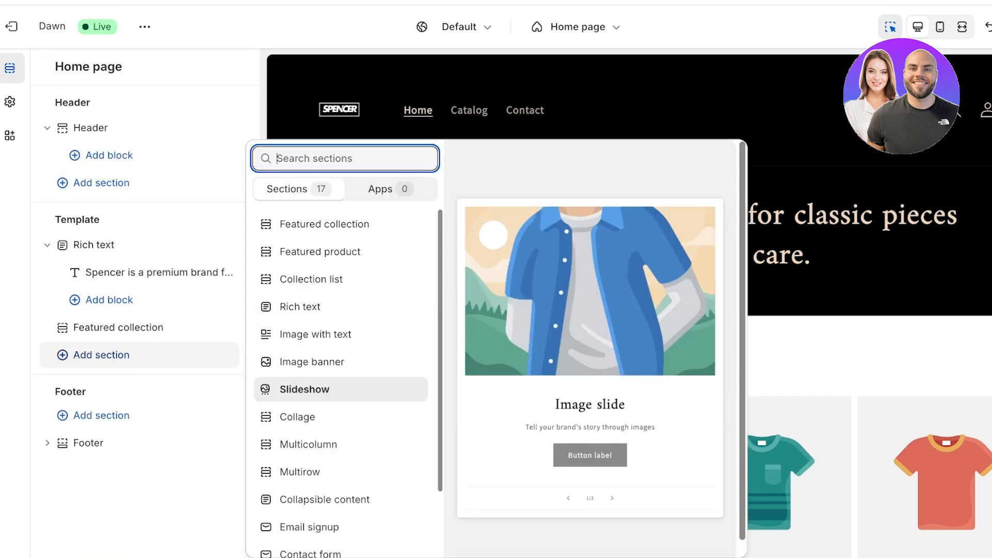
click(312, 362)
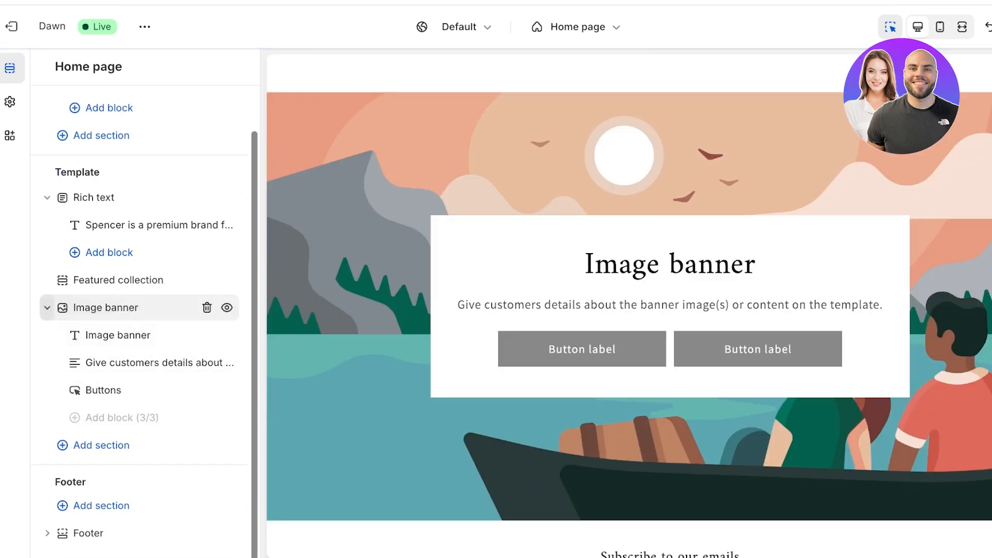
drag(47, 308, 69, 325)
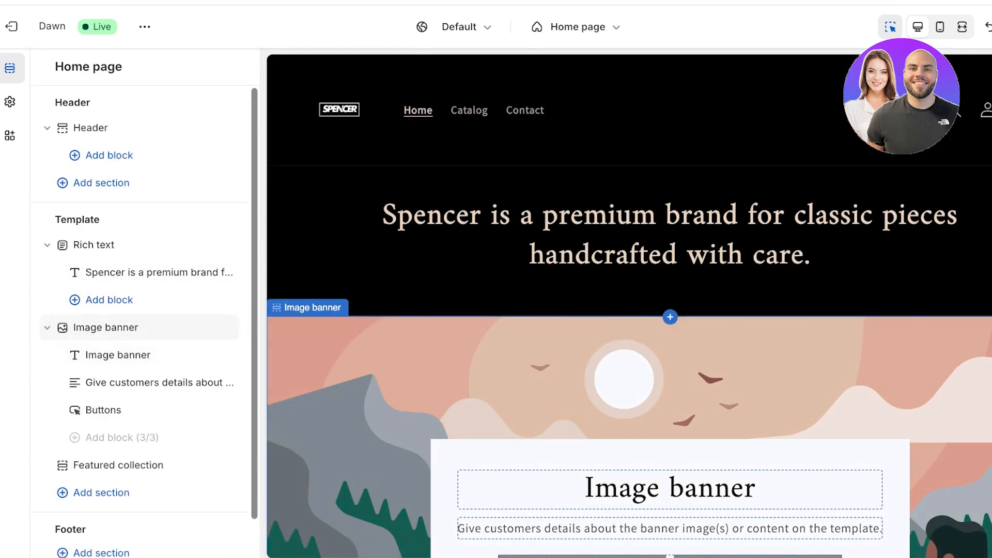
Step: Set the rich text section's top and bottom padding to 0 px and return to the section list
click(93, 245)
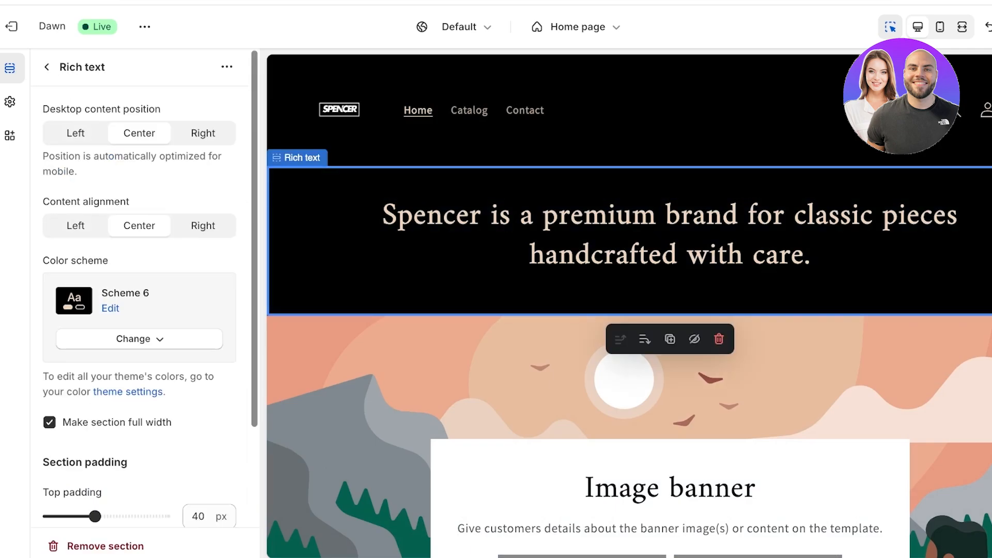
drag(72, 516, 49, 516)
scroll(49, 496, down, 2)
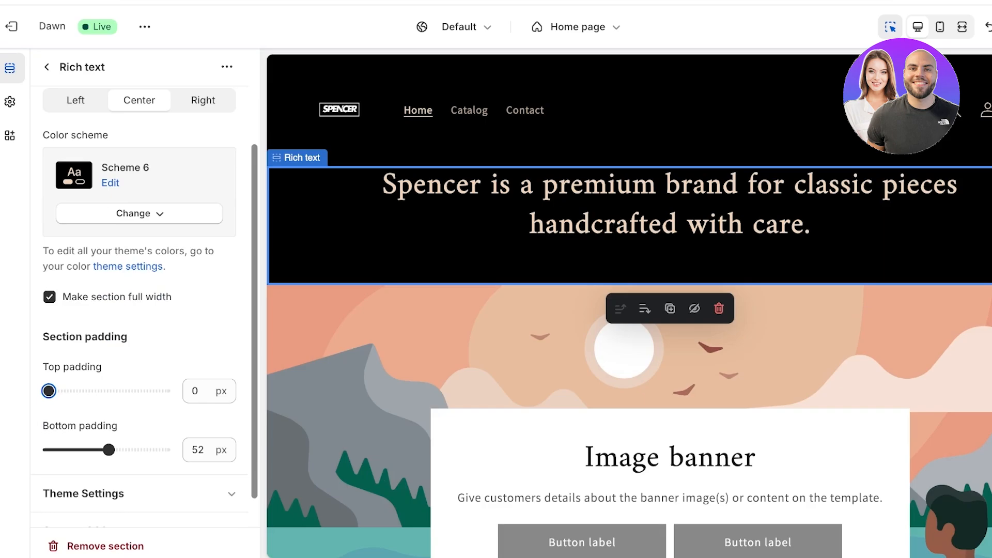
drag(109, 450, 48, 449)
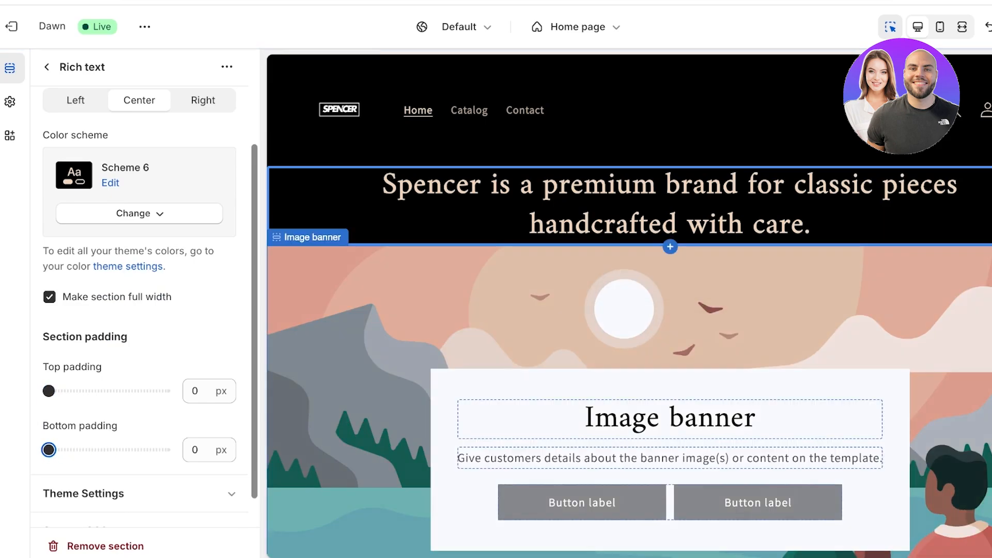
click(47, 67)
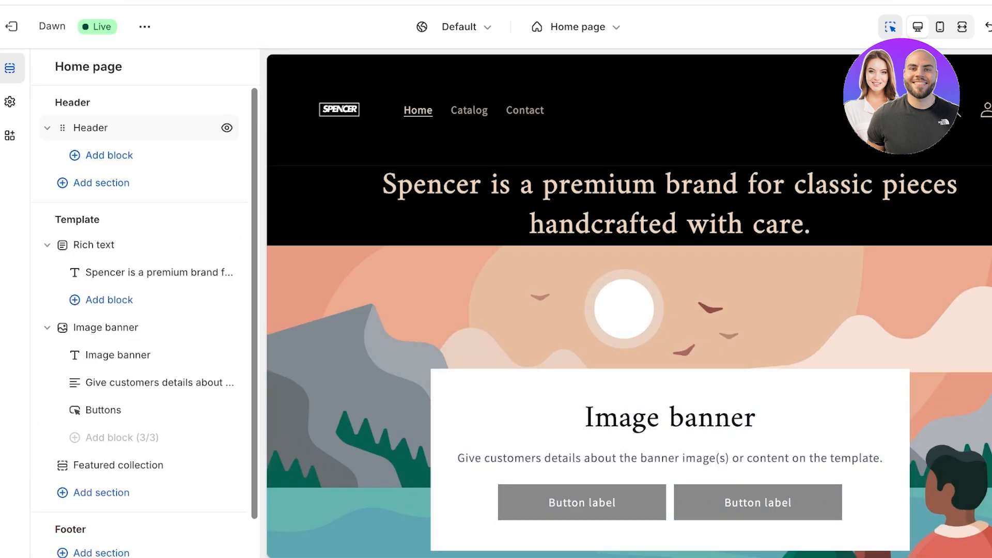
Step: Set the header's top padding to 12 px and its bottom padding to 0 px
click(91, 126)
scroll(139, 310, down, 10)
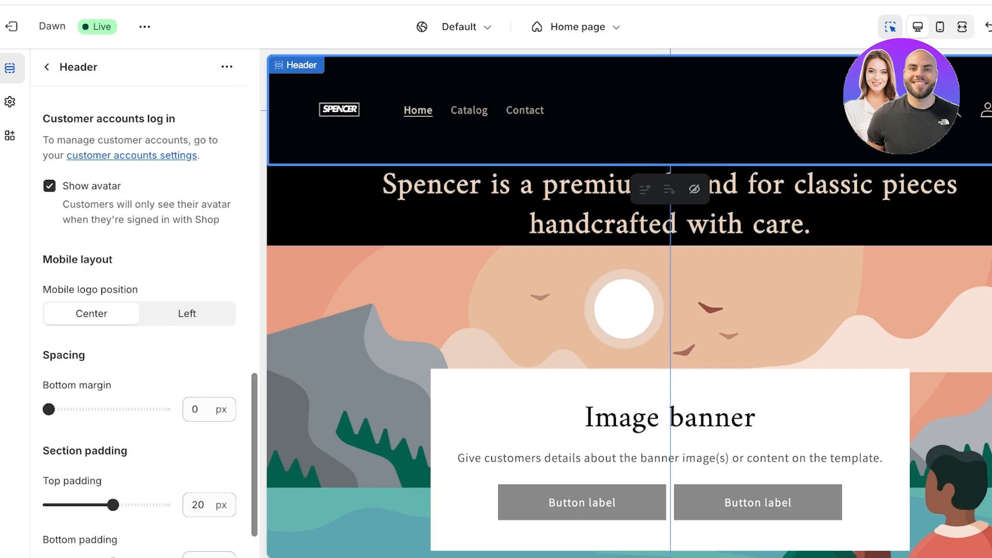
drag(112, 518, 49, 518)
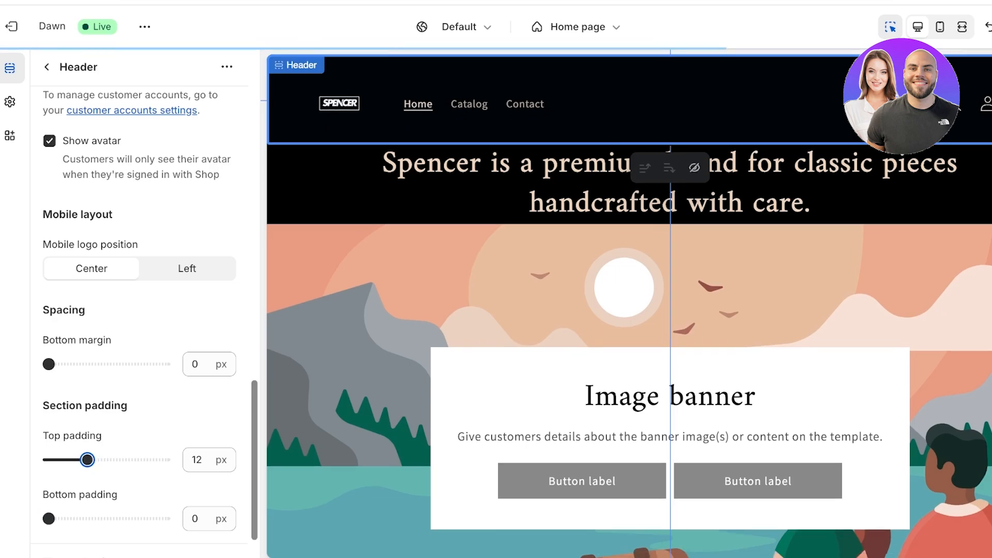
Step: Use BEIGE-FLOWY-TOP_6 as the image banner's second image and set the banner height to Small
click(538, 306)
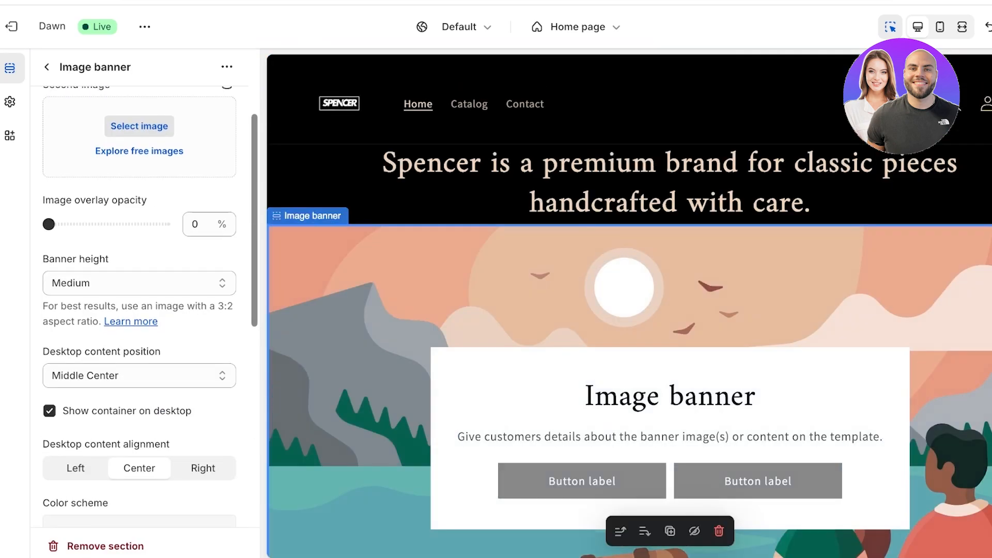
click(139, 123)
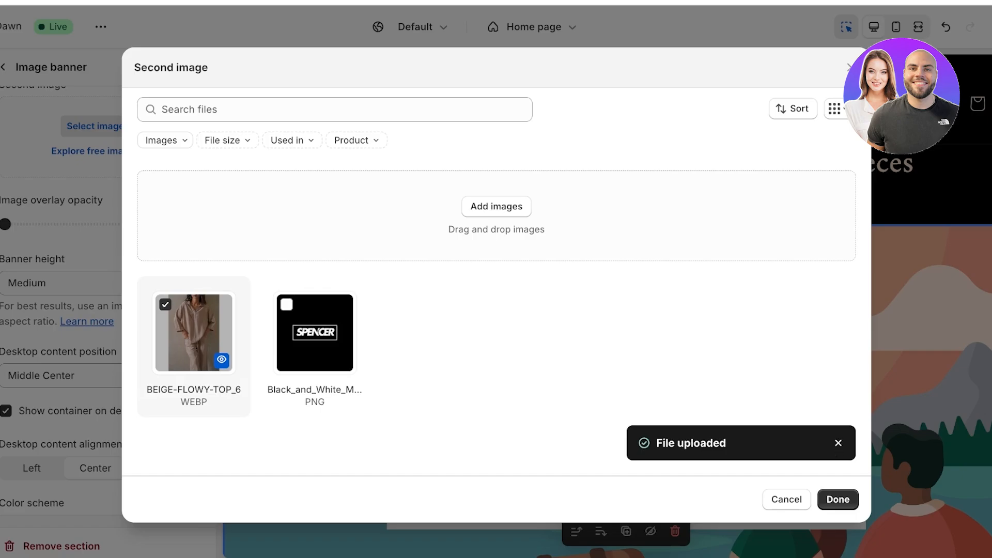
click(838, 499)
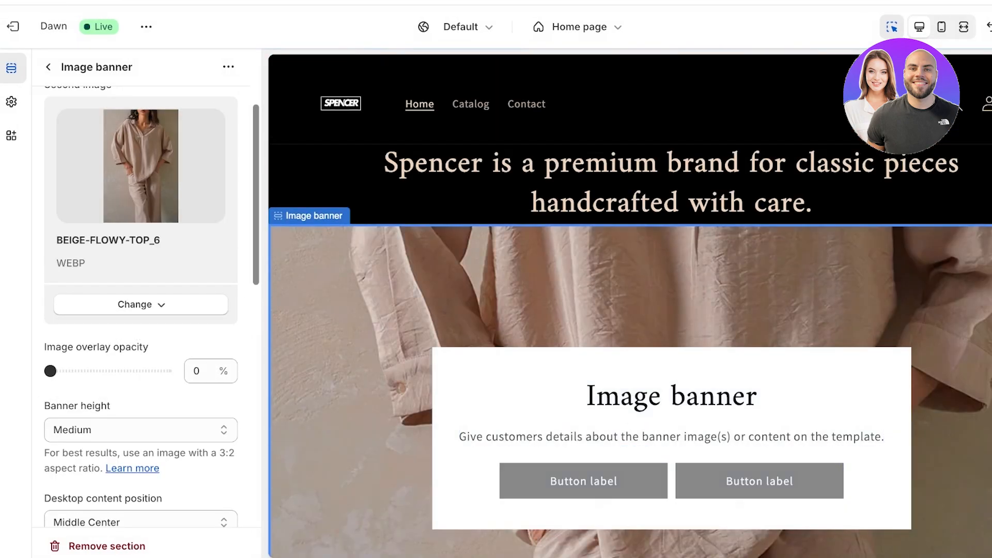
scroll(140, 360, down, 1)
click(140, 361)
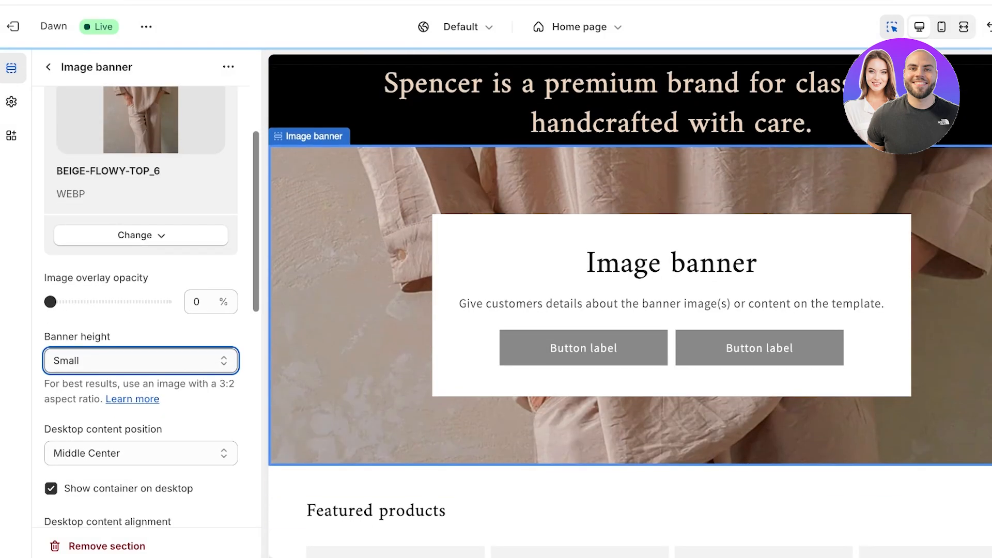
Step: Try the Top Left desktop content position for the image banner, then restore Middle Center
scroll(141, 310, down, 5)
click(140, 206)
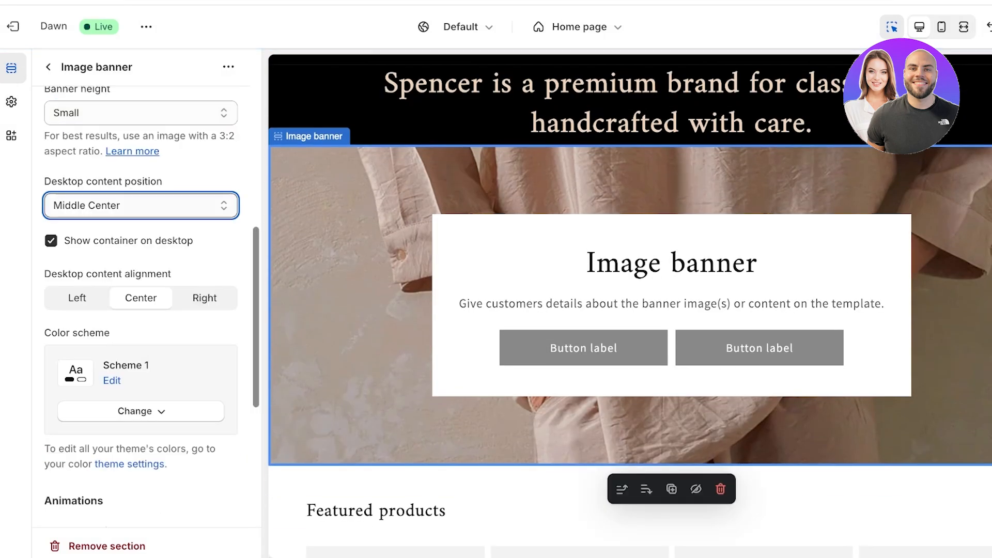
click(88, 137)
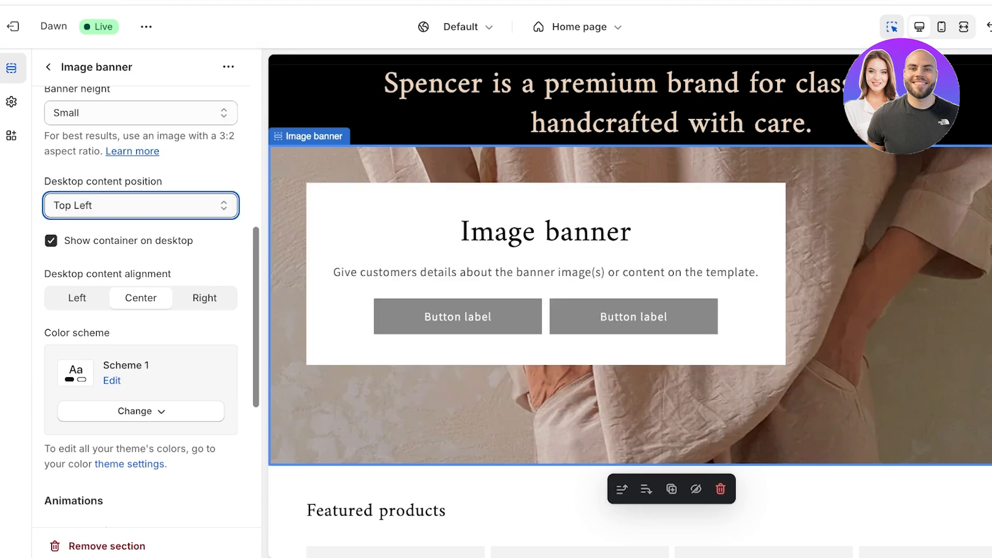
click(89, 274)
scroll(141, 310, down, 1)
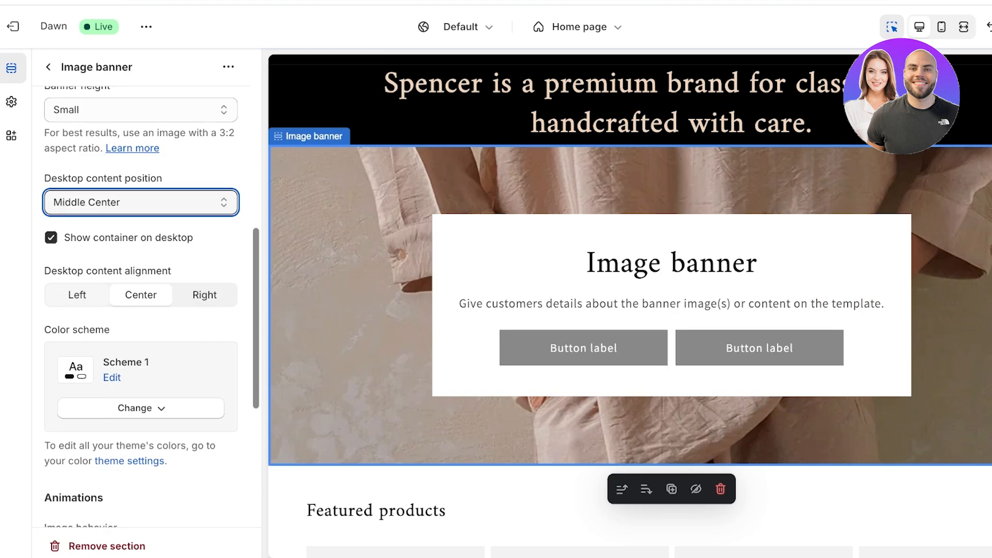
Step: Change the image banner's color scheme to Scheme 6
scroll(141, 310, down, 1)
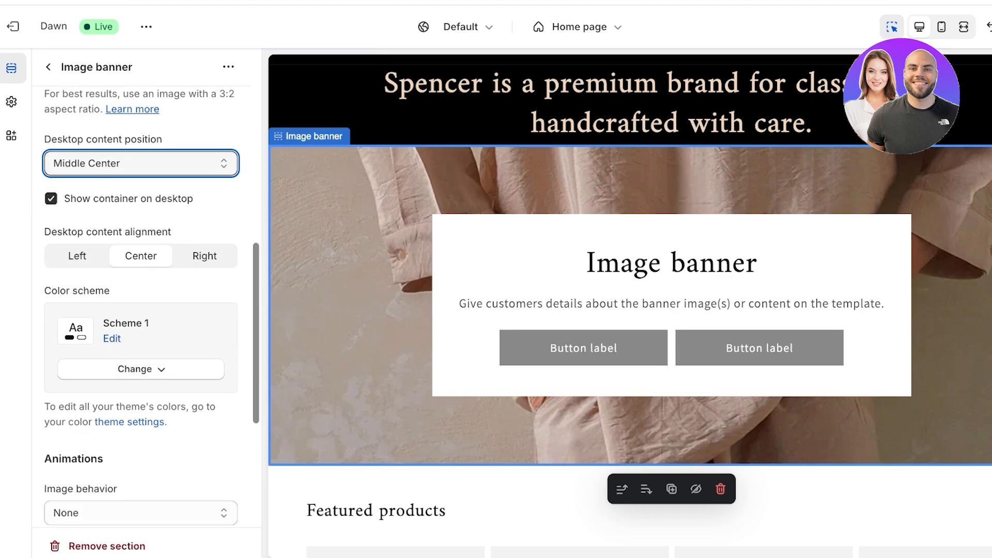
click(141, 369)
click(124, 290)
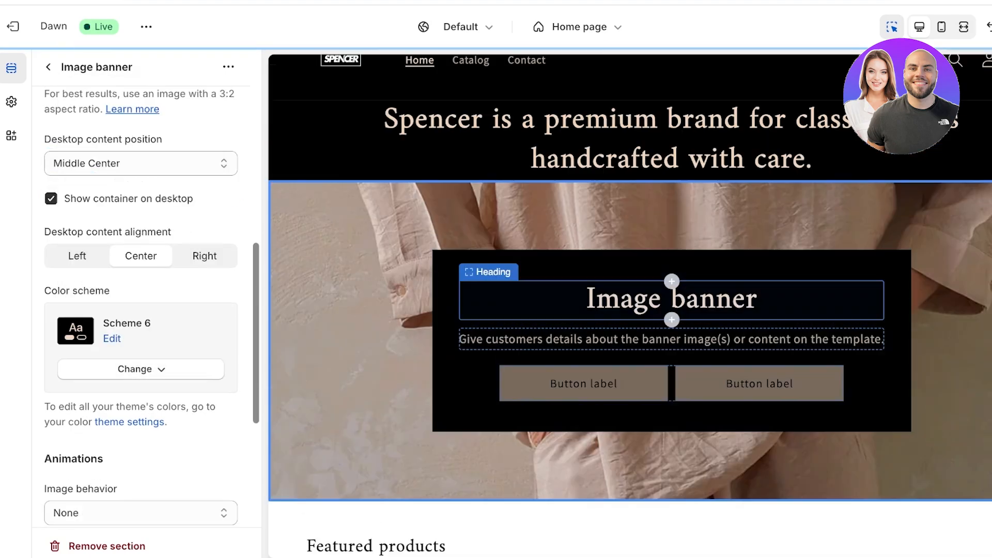
Step: Open the banner's second image in the image editor and set its focal point just below the blouse's neckline
scroll(141, 310, down, 5)
scroll(140, 310, up, 12)
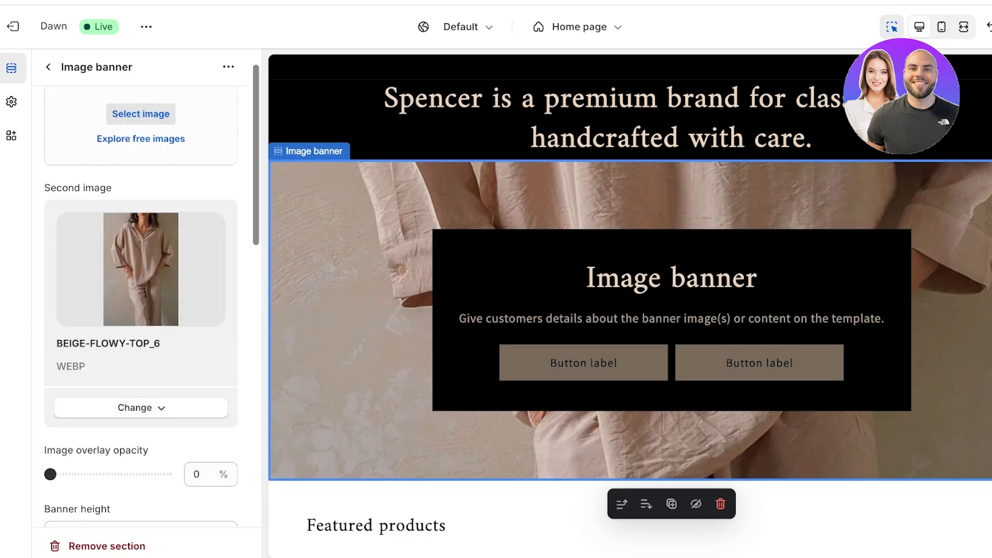
scroll(141, 362, up, 1)
click(138, 445)
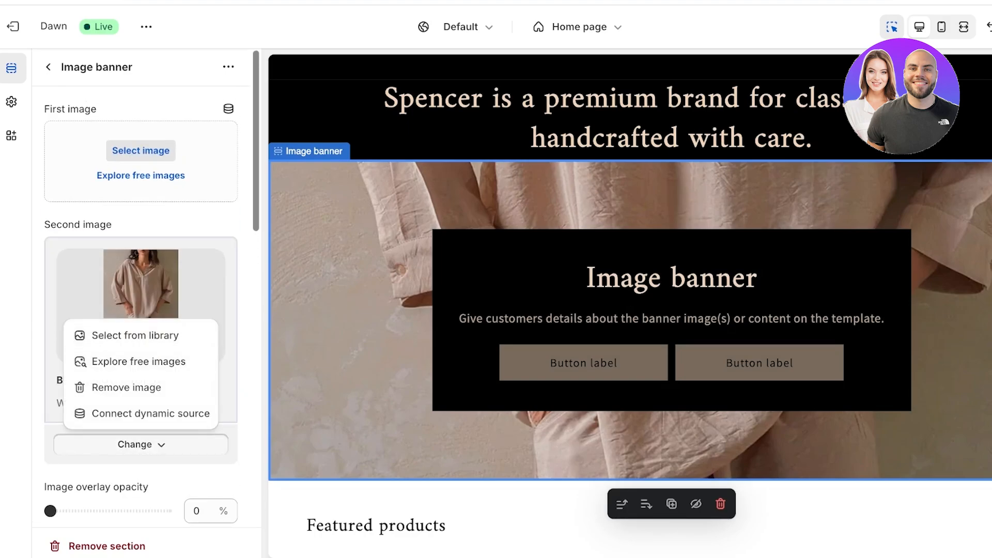
click(138, 361)
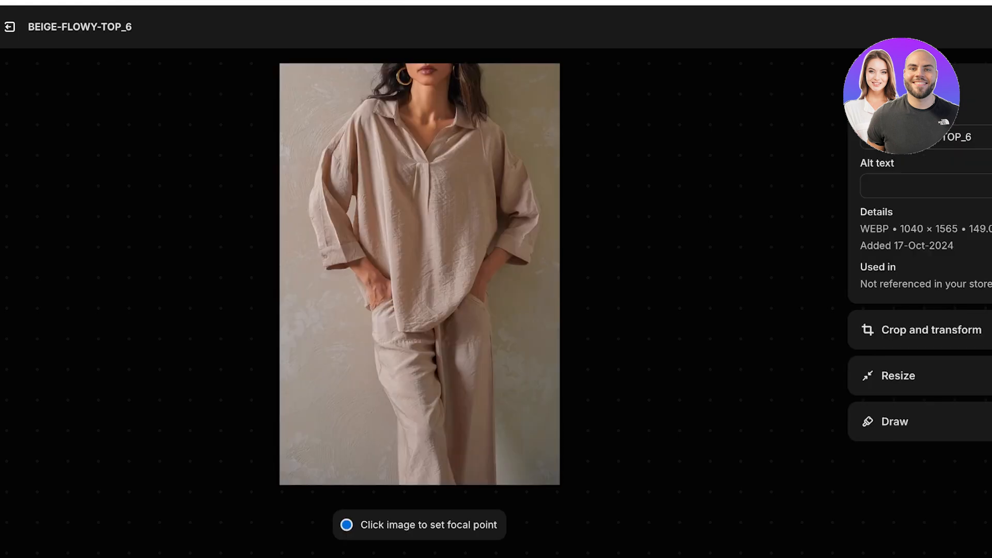
click(430, 188)
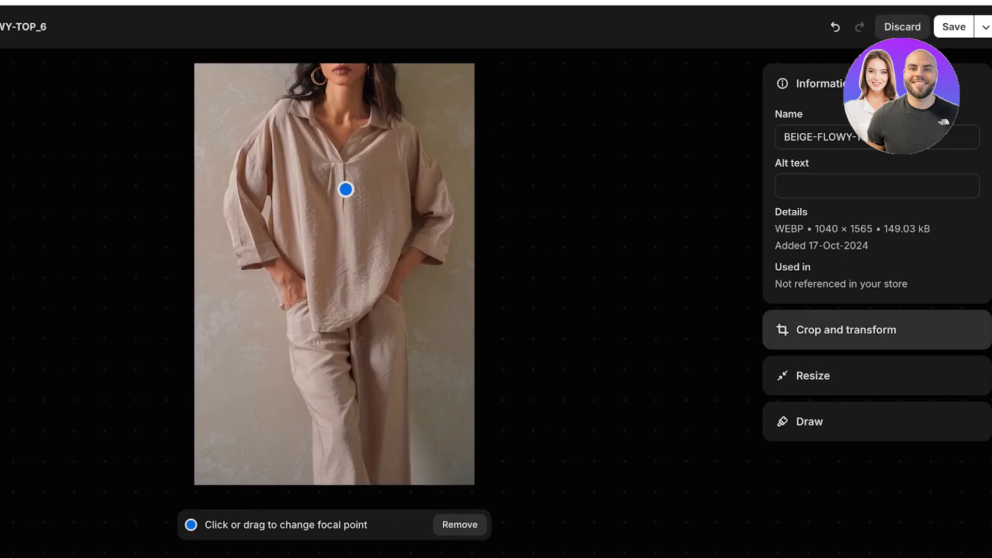
Step: Try cropping the image in its original proportions to the upper-left area of the photo
click(920, 329)
drag(334, 550, 335, 364)
drag(436, 213, 436, 214)
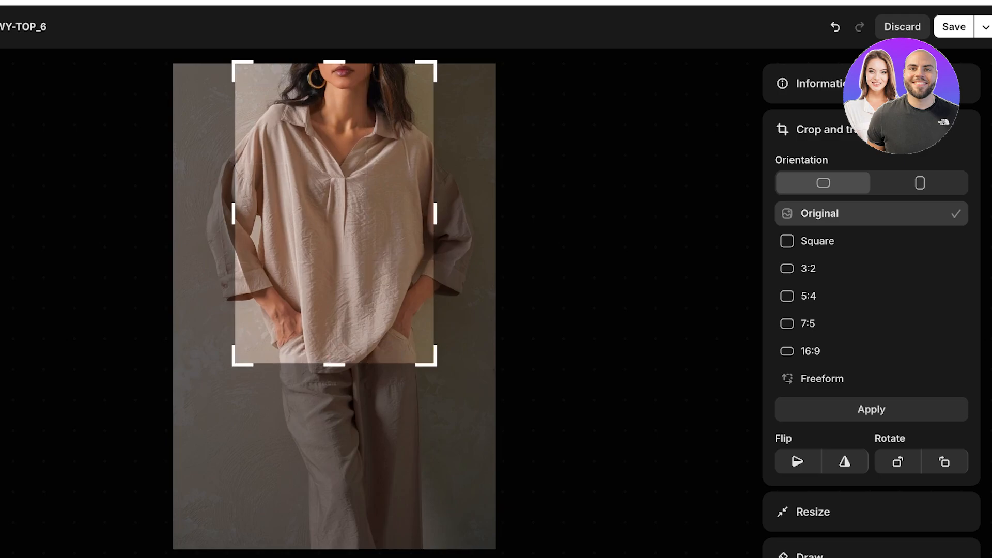
drag(334, 214, 272, 214)
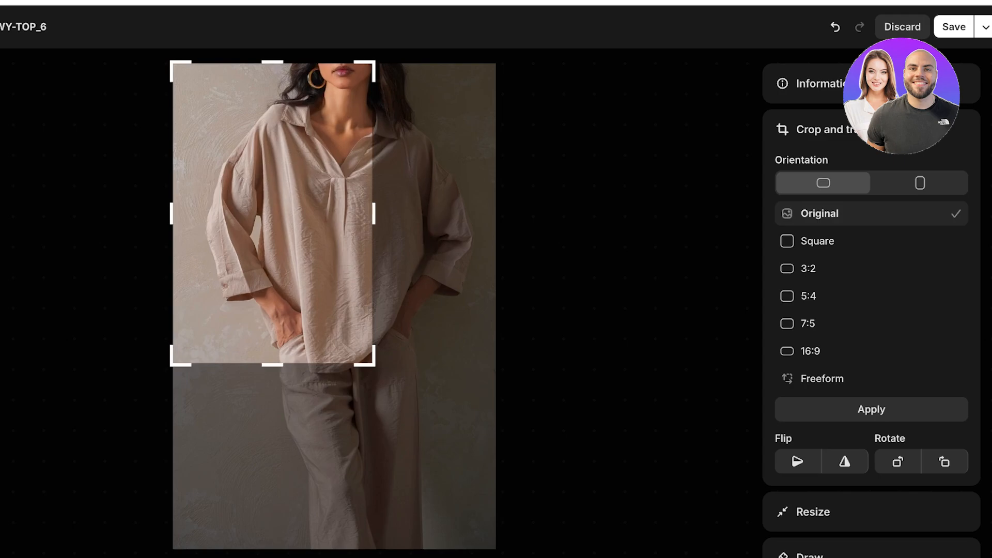
Step: Try a freeform crop to the upper half of the photo at full width and save the result
click(826, 213)
click(827, 379)
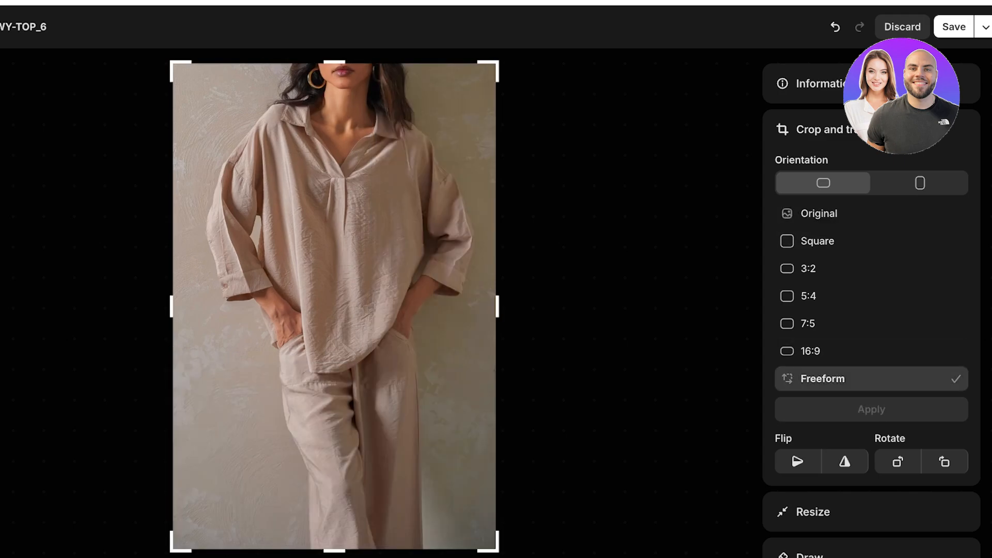
drag(334, 550, 334, 308)
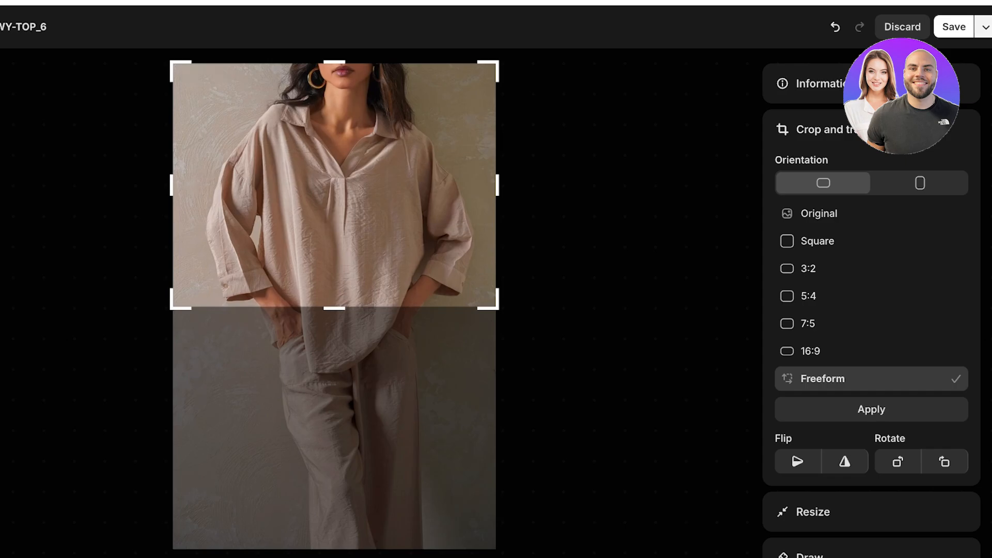
click(985, 27)
click(968, 59)
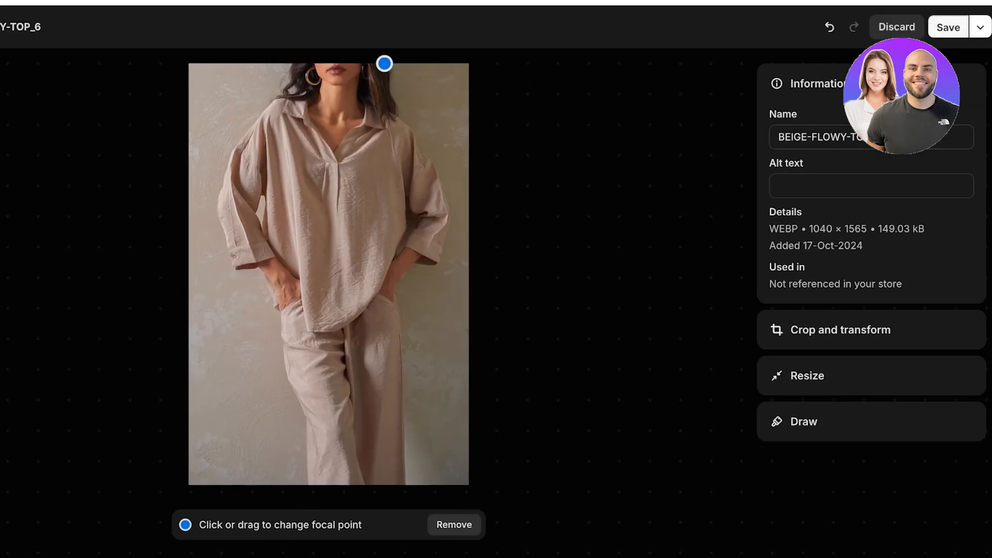
Step: Save the banner image with its focal point at the top edge, beside the model's hair
click(947, 26)
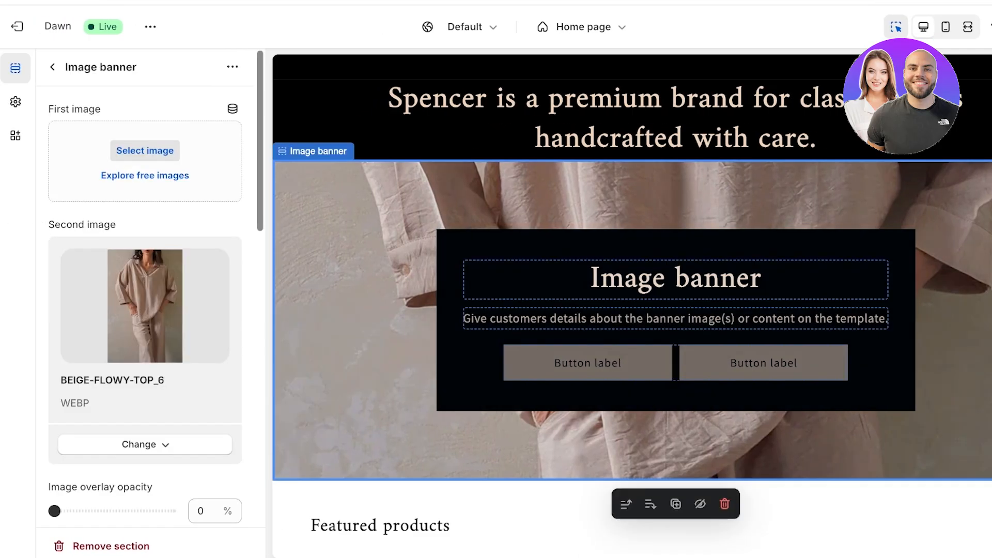
Step: Replace the image banner's heading text with "Shop"
click(676, 279)
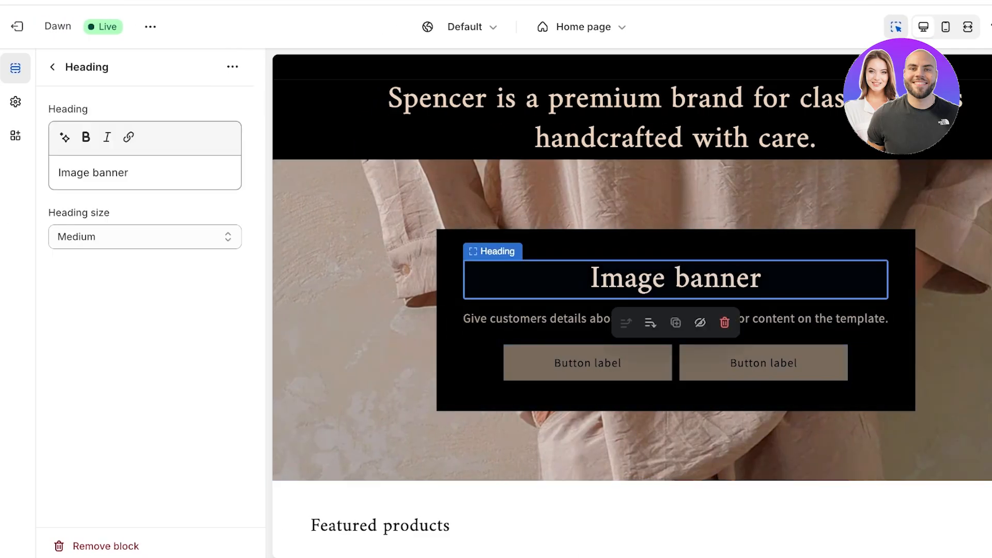
triple_click(93, 173)
key(BackSpace)
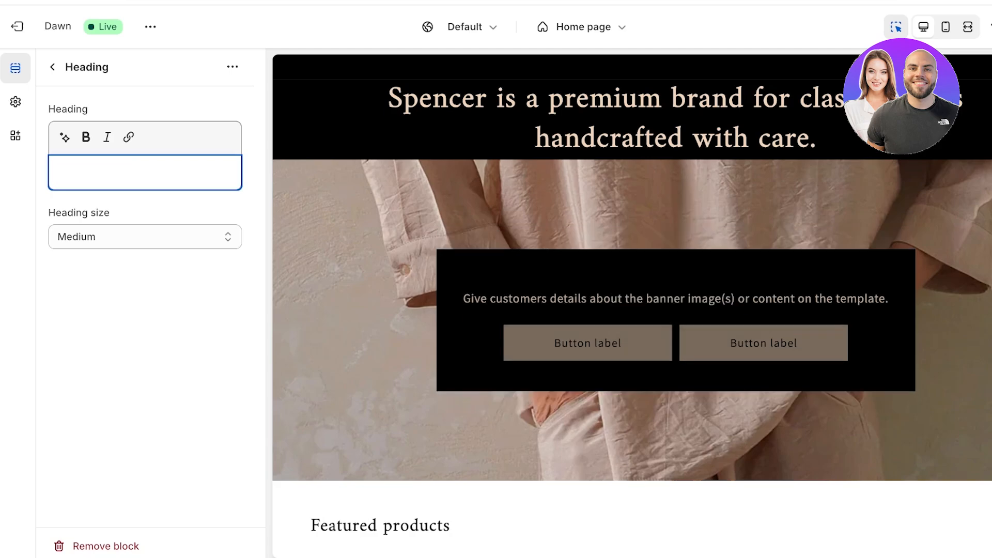
text(Shio)
key(BackSpace)
key(BackSpace)
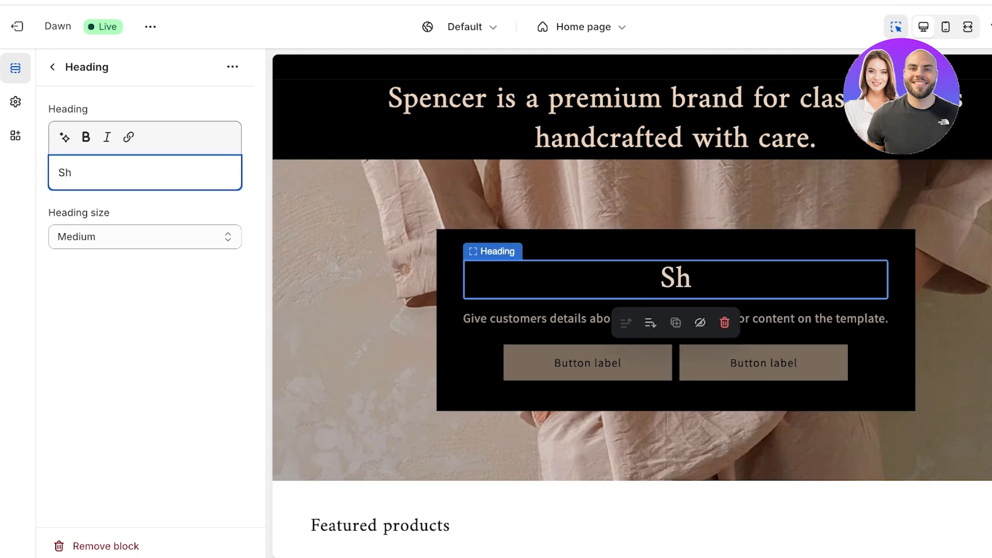
text(op)
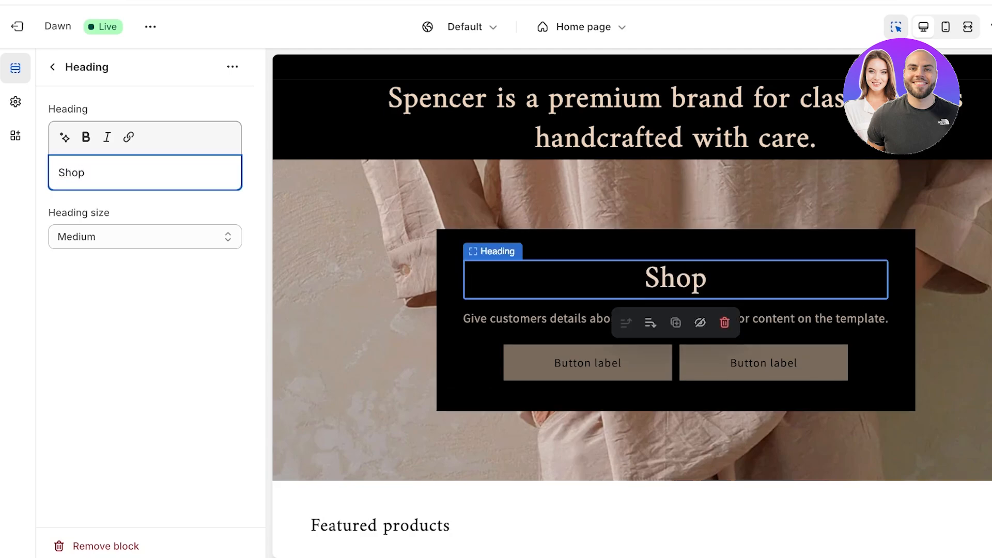
Step: Complete the image banner's heading so it reads "Shop our Textured Neutrals"
text( our Neutrals)
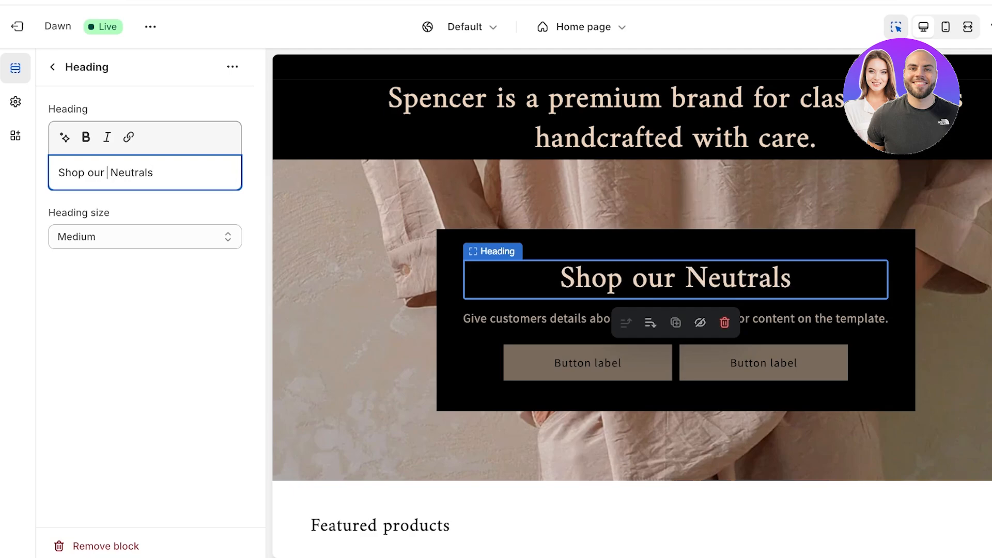
text( Textured)
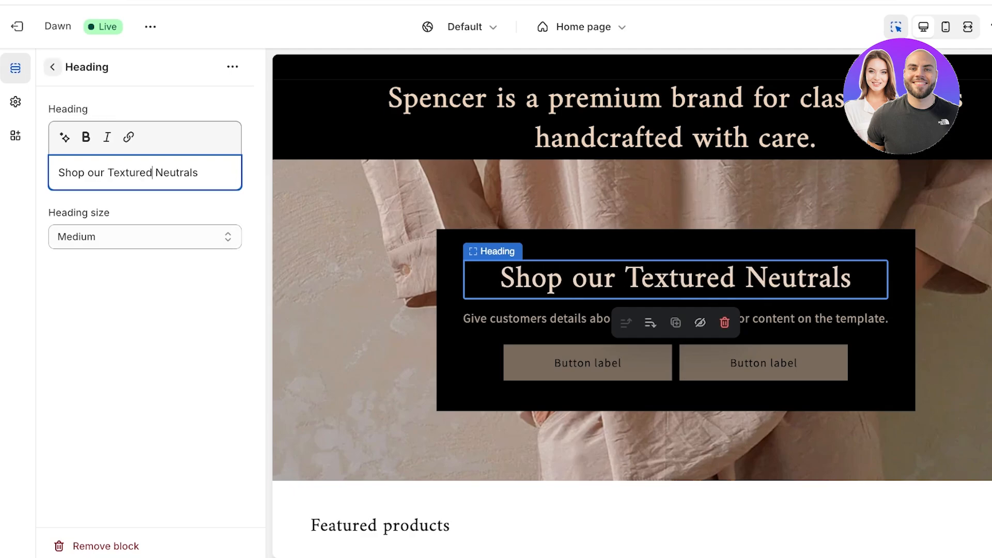
click(52, 67)
Step: Clear the placeholder description from the image banner's Text block, leaving it empty
click(140, 350)
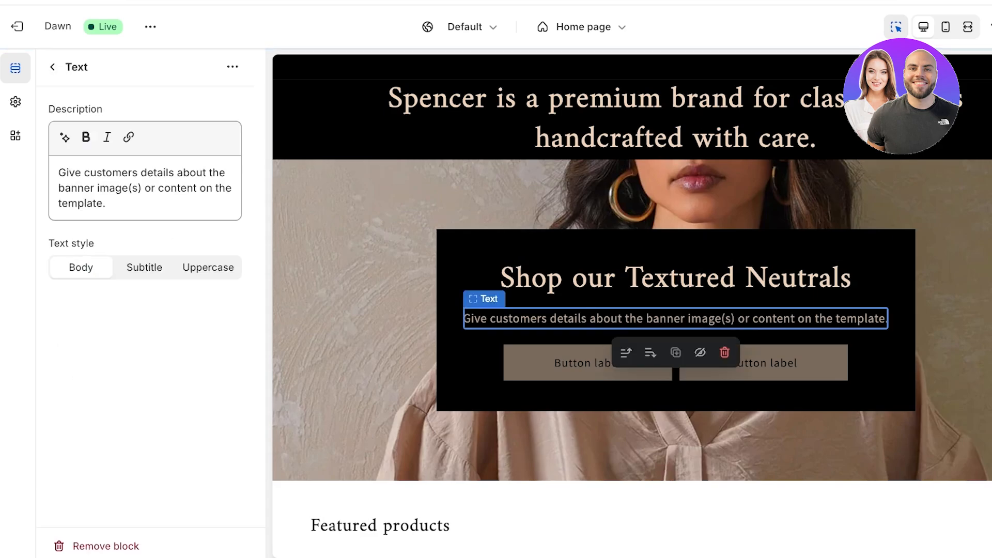
triple_click(145, 188)
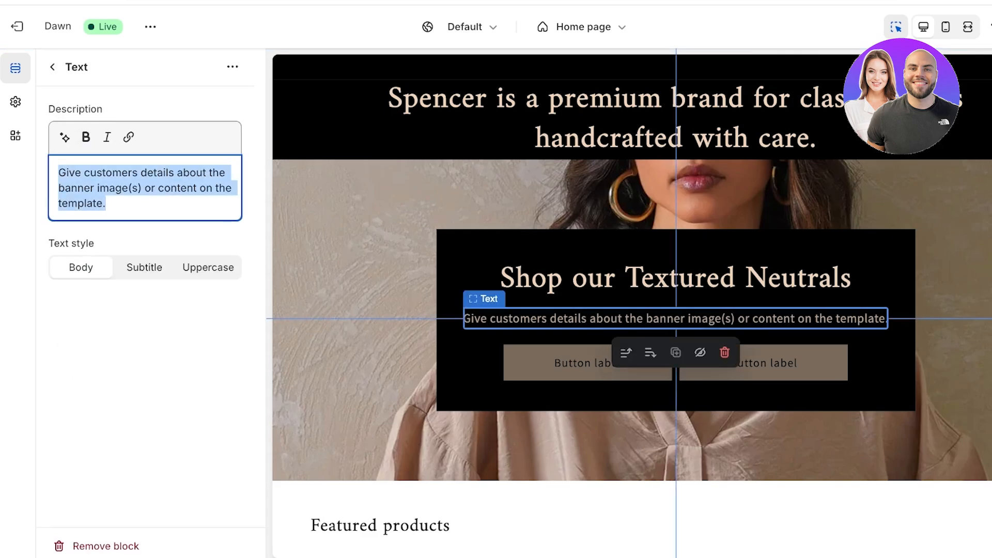
key(BackSpace)
click(65, 137)
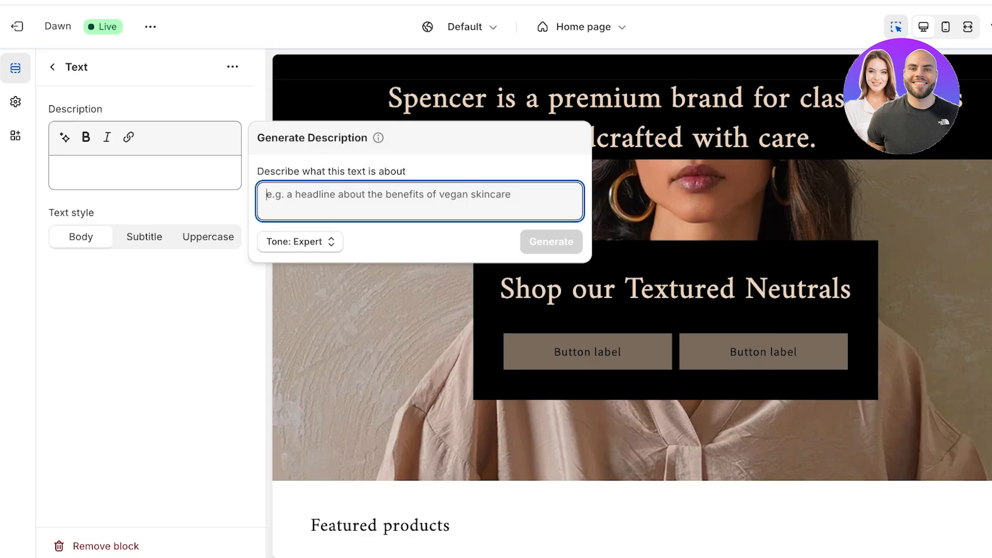
click(52, 67)
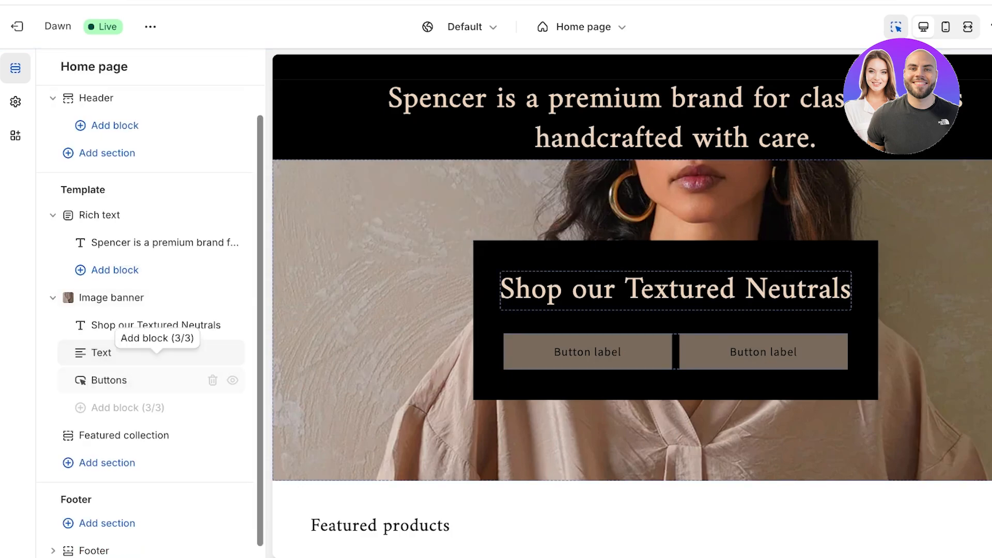
Step: Hide the image banner's second button by clearing its label
click(103, 379)
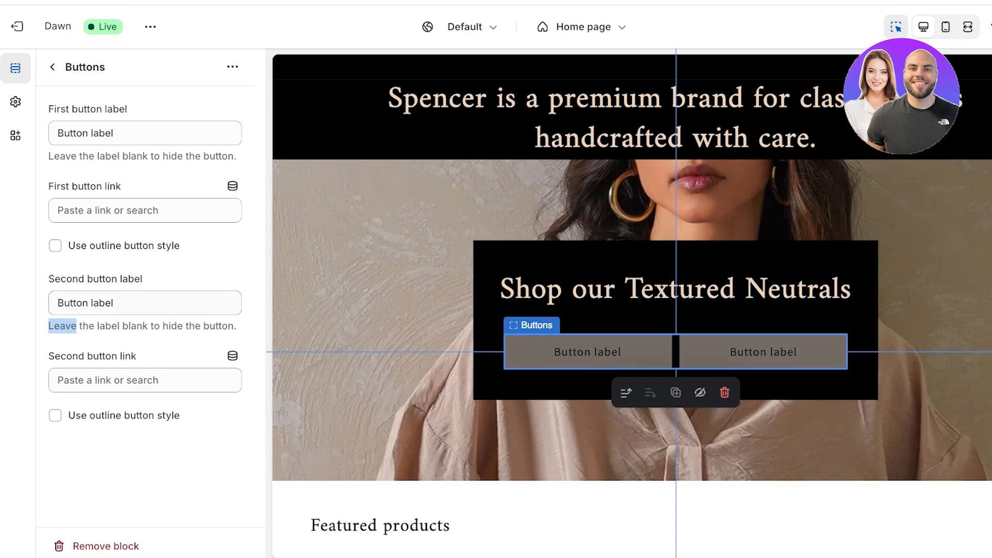
triple_click(118, 304)
key(BackSpace)
click(147, 460)
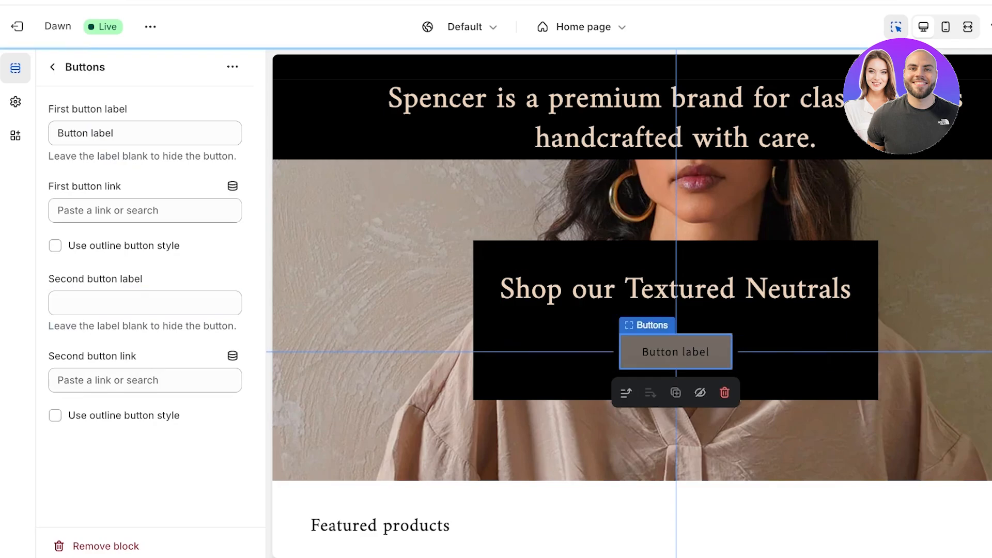
click(676, 439)
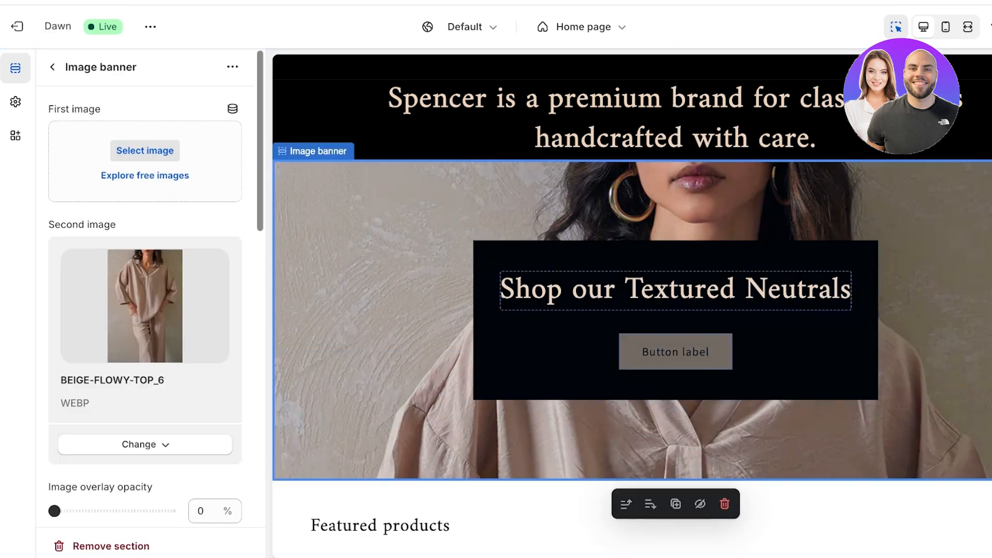
Step: Save the home page changes and go from the theme editor to the store admin's Products page
scroll(632, 362, down, 8)
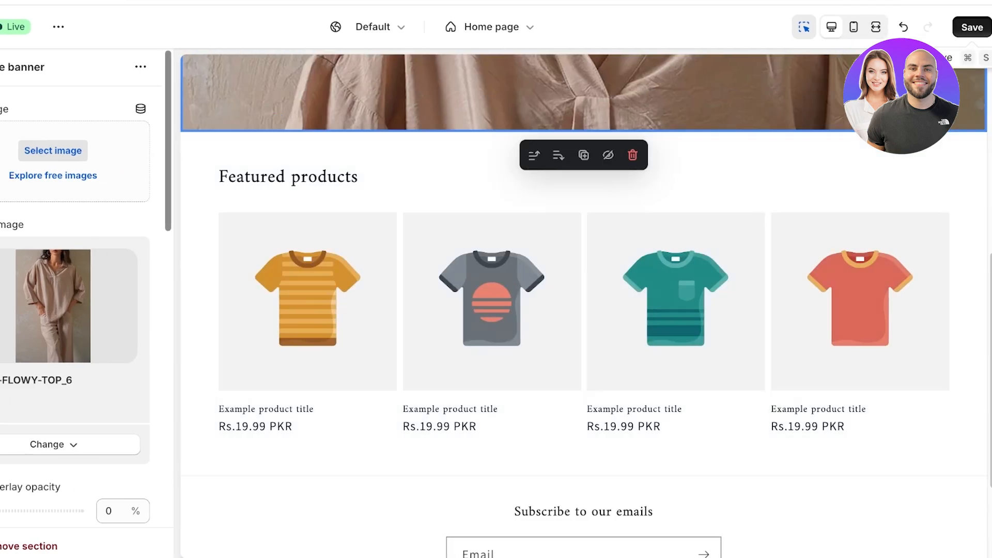
click(972, 27)
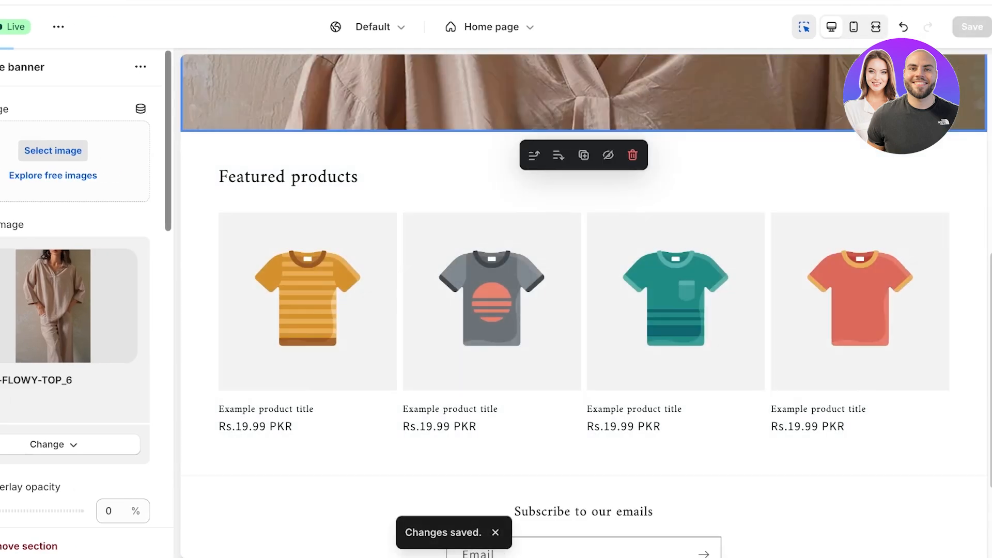
click(0, 26)
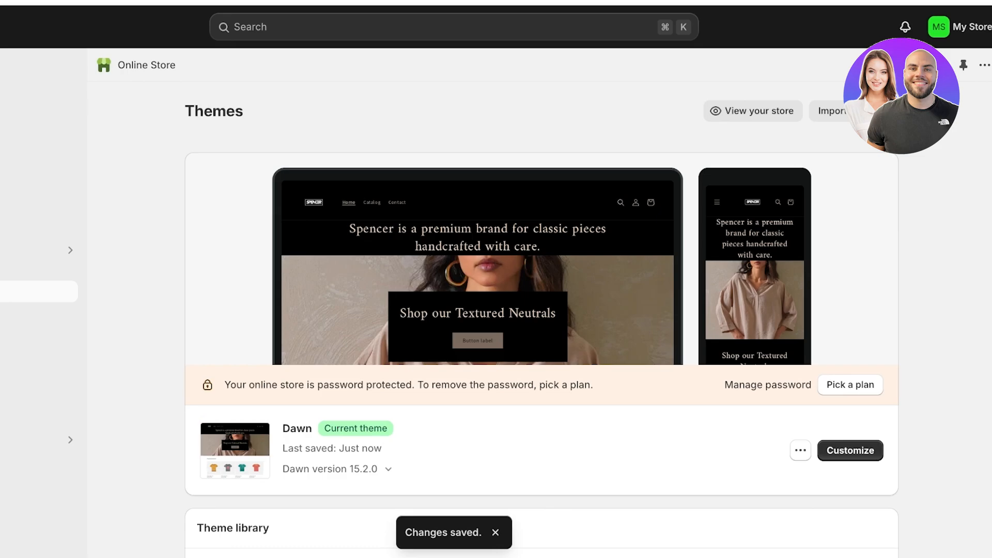
click(45, 111)
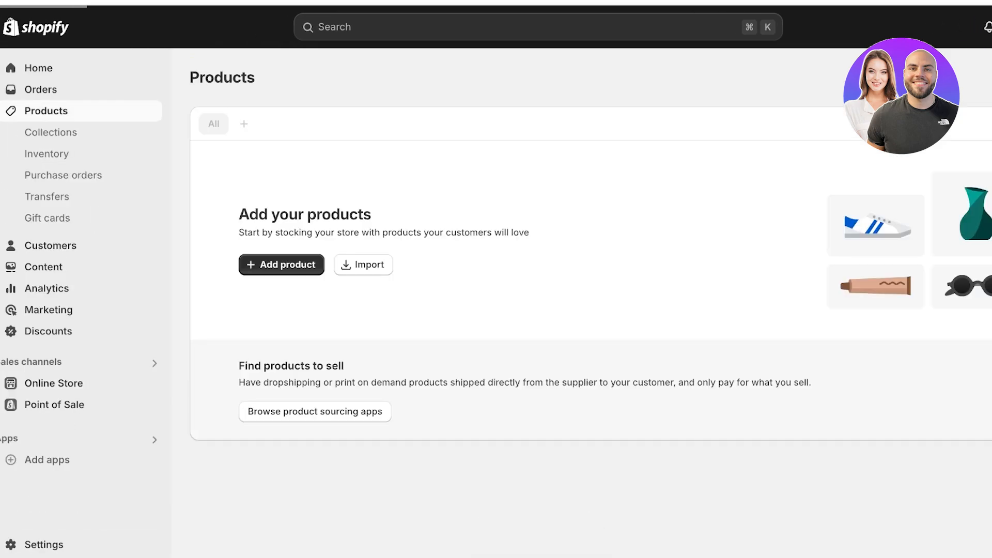